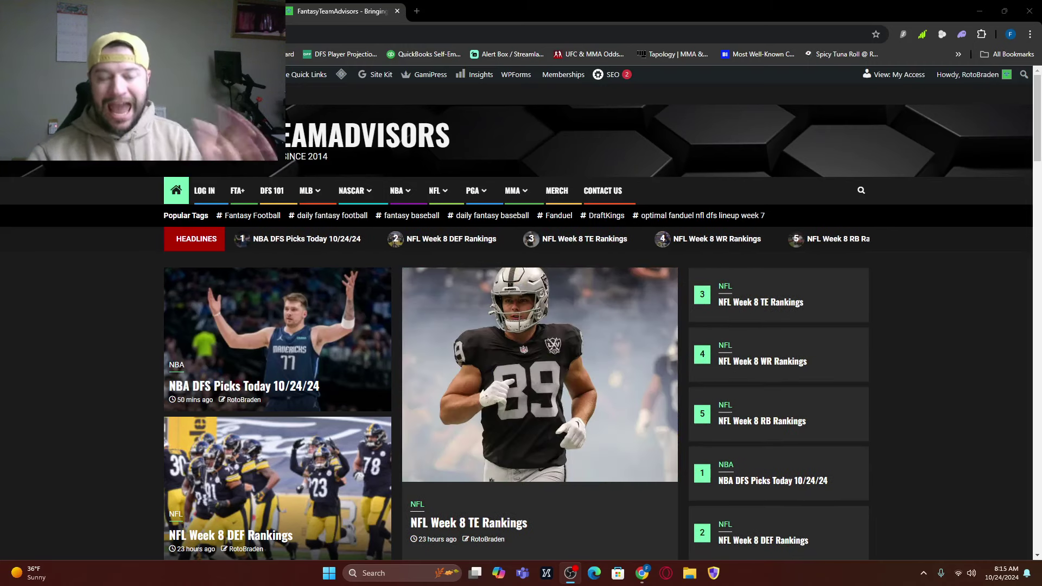
- Switch to Outlier and show the NFL Week 8 games list
key("alt+Tab")
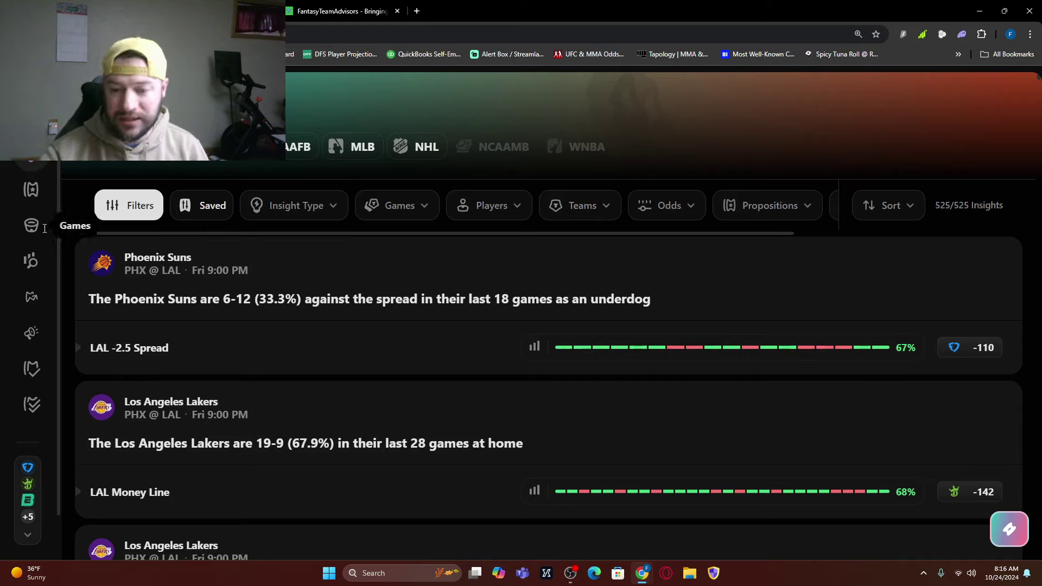
left_click(227, 146)
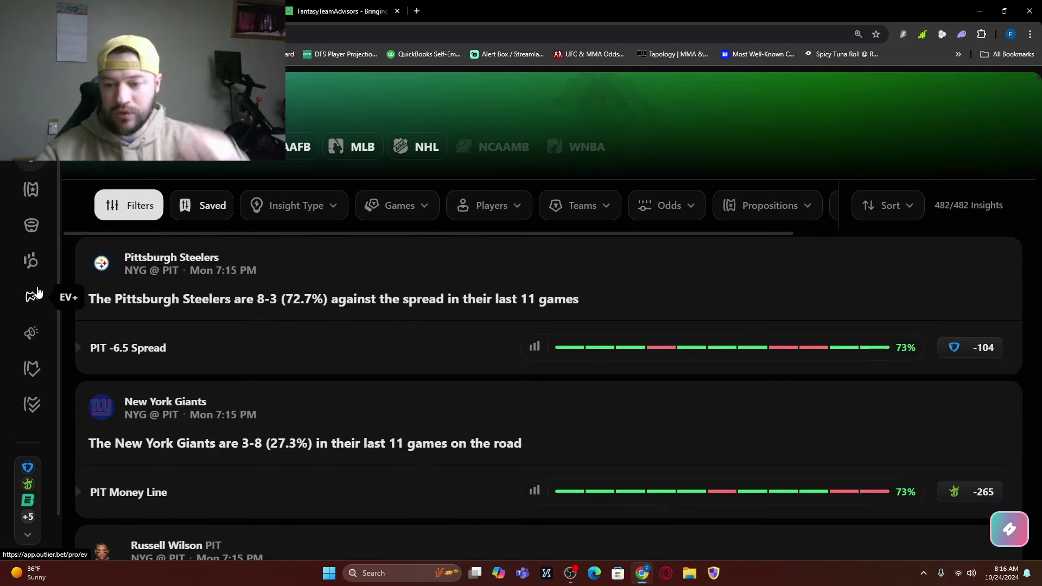
left_click(32, 235)
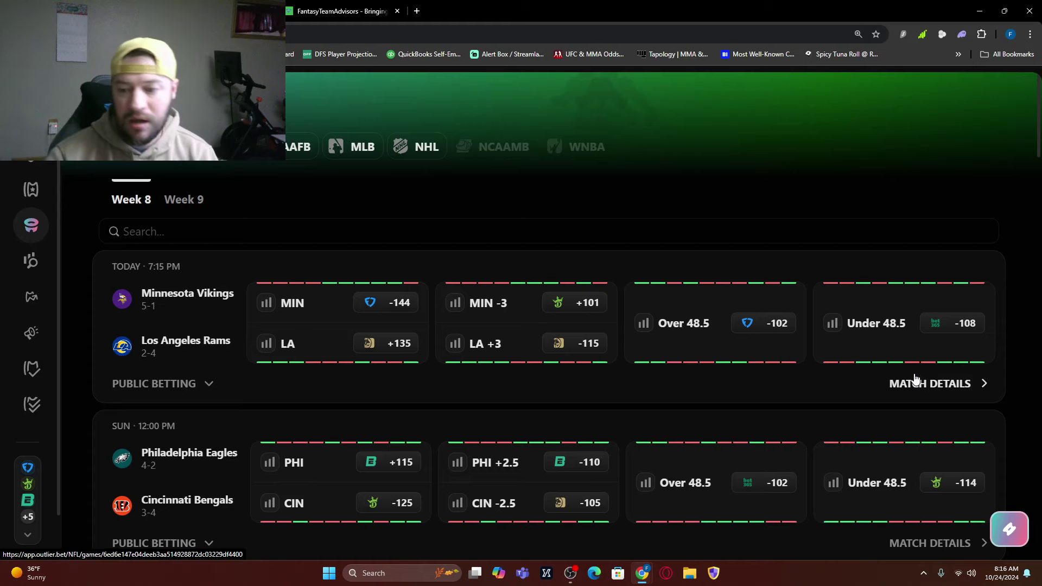
- Open the Vikings at Rams match details and scroll through the matchup page
left_click(915, 387)
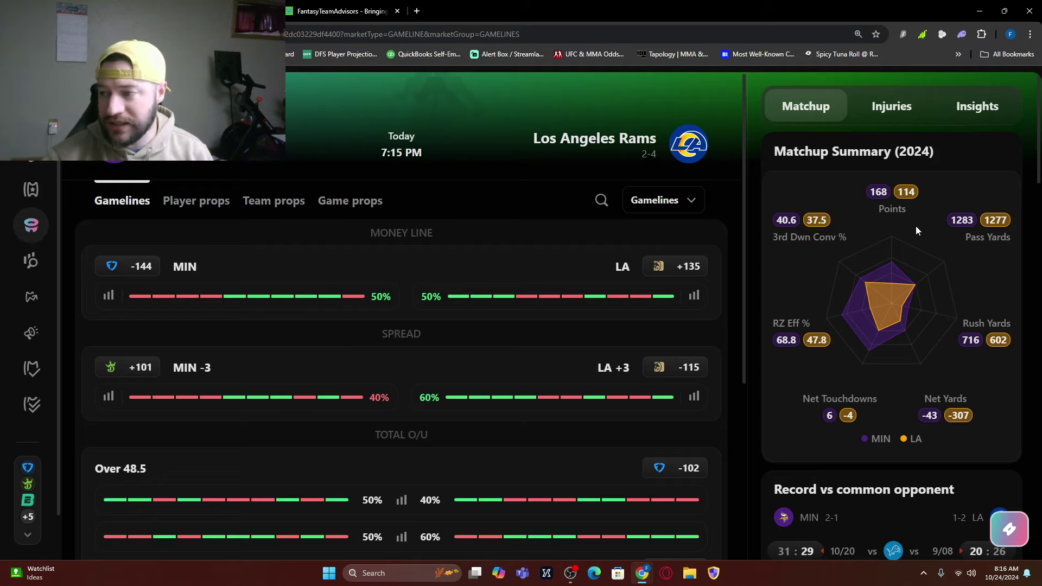
scroll(879, 296, "down", 5)
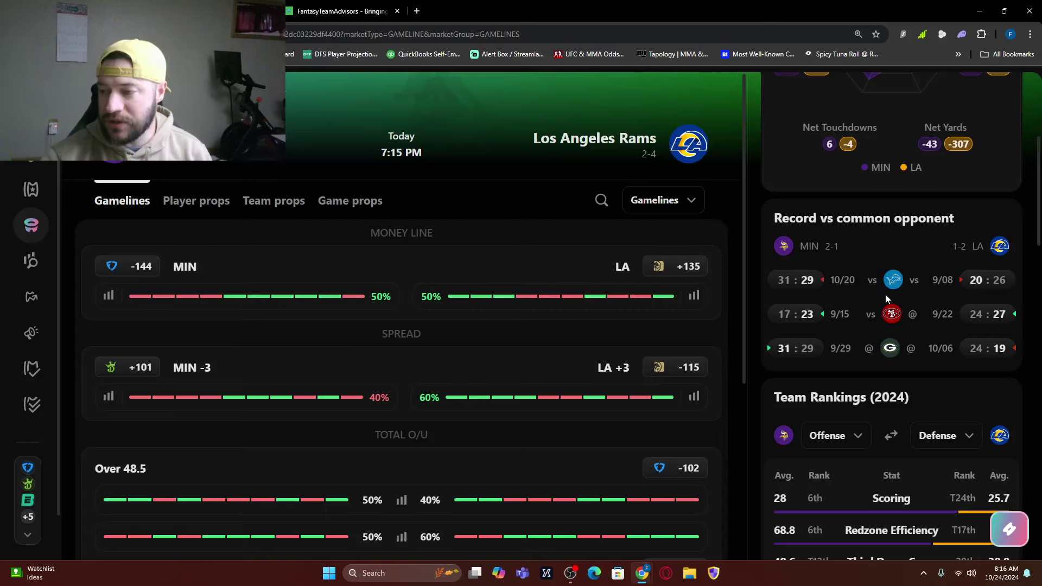
scroll(890, 342, "down", 4)
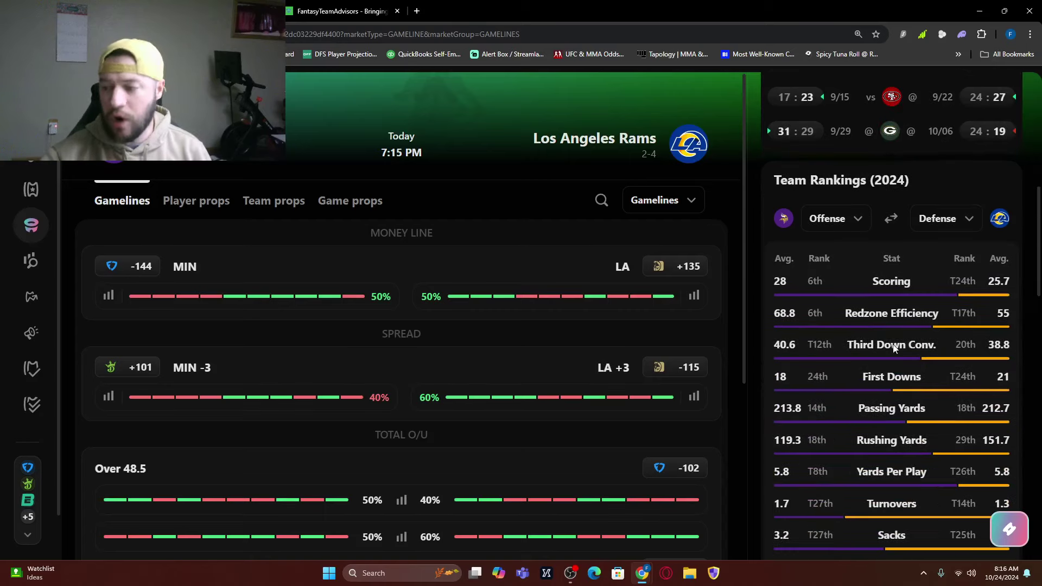
scroll(890, 342, "up", 9)
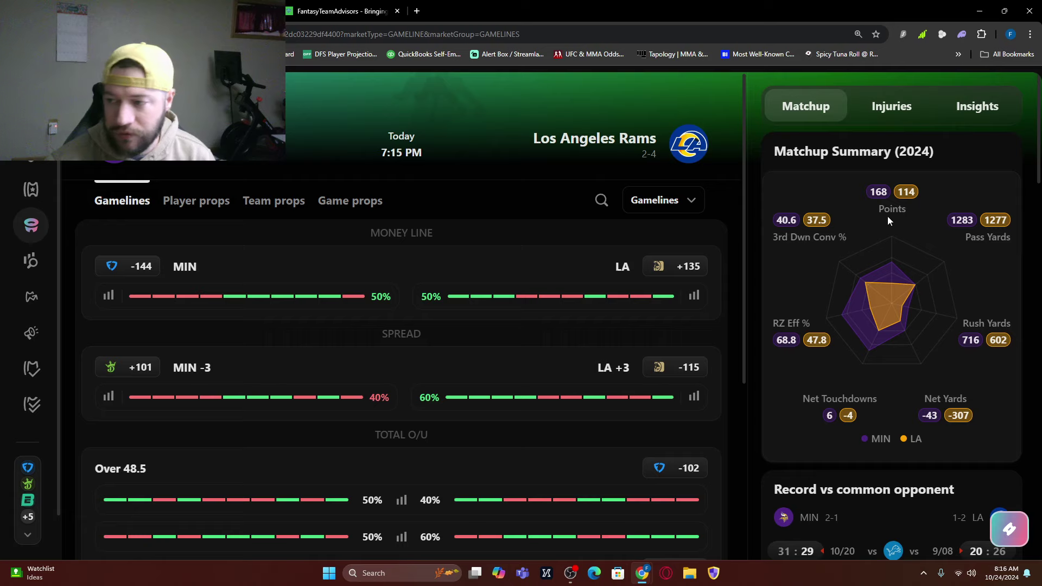
- Check the Vikings at Rams injury reports and player insights
left_click(881, 109)
left_click(959, 122)
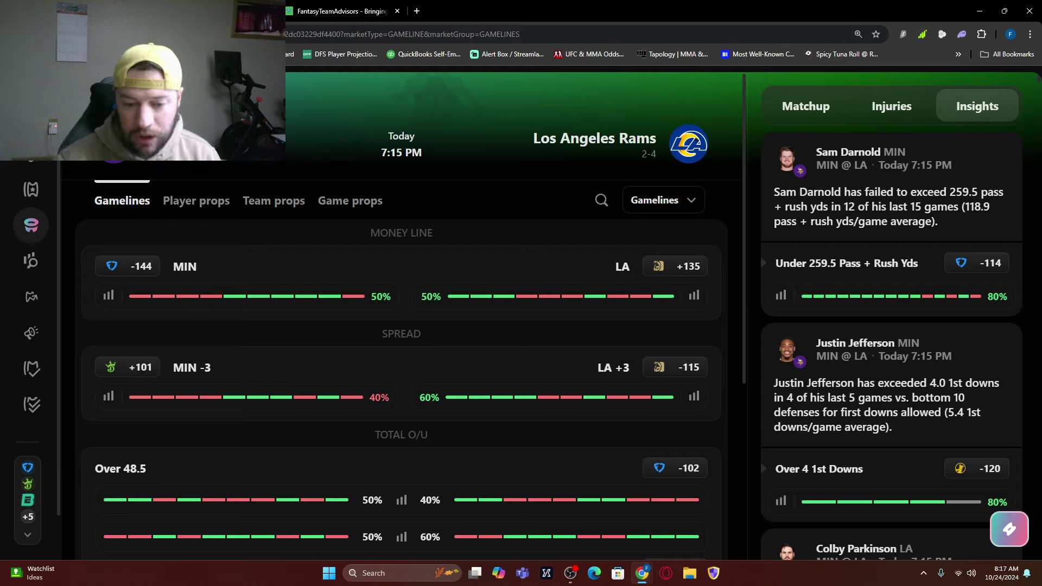
key("alt+Tab")
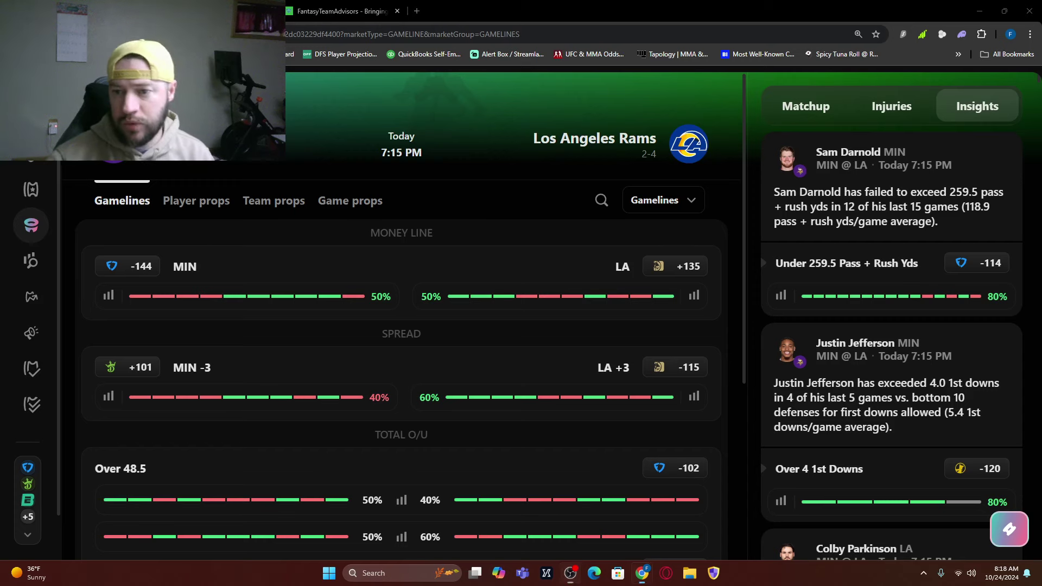
- Bring up the DraftKings MIN @ LAR Showdown contest and scroll its player list
key("alt+Tab")
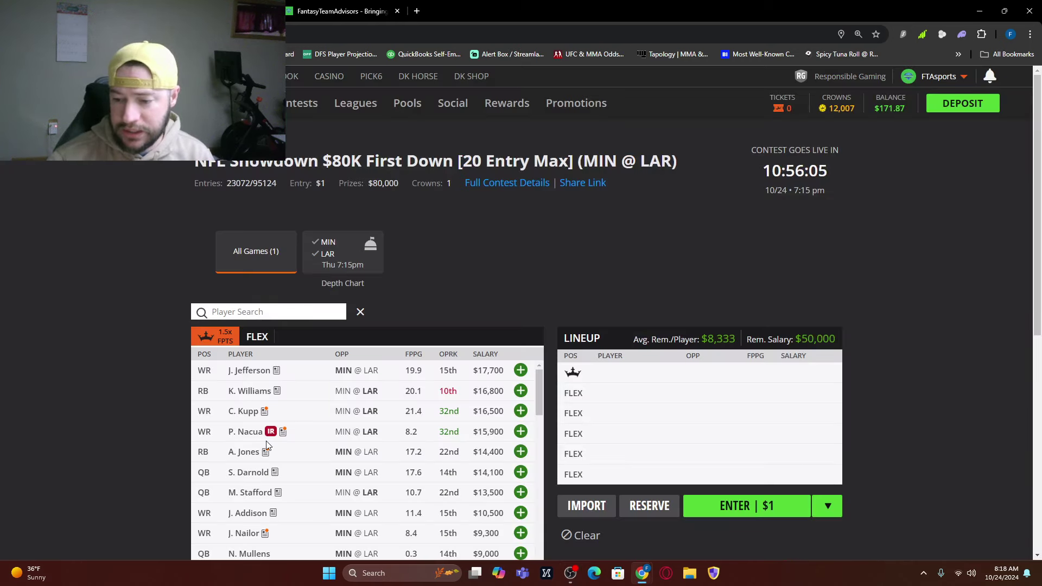
scroll(265, 451, "down", 2)
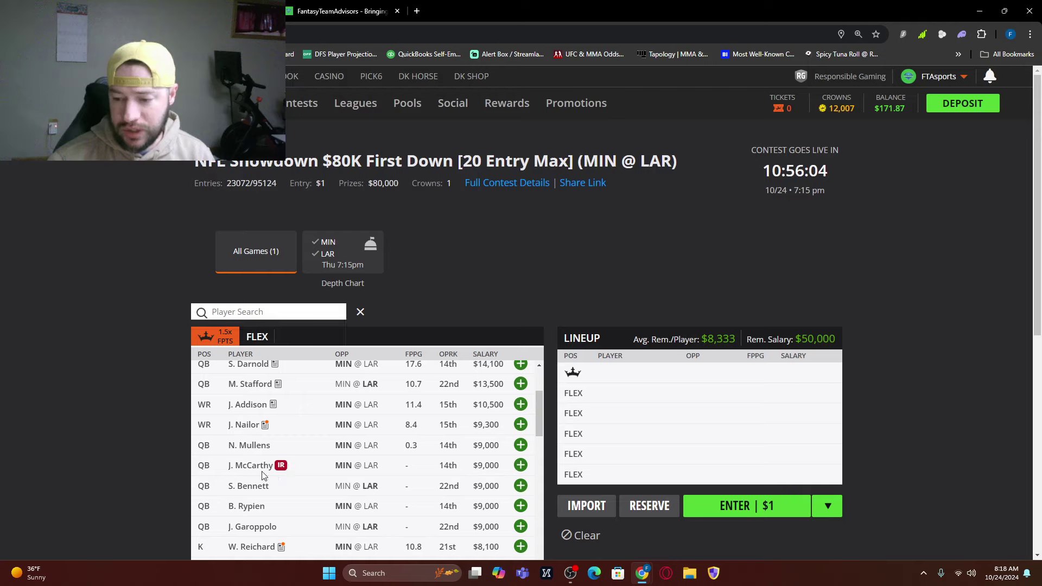
scroll(321, 463, "up", 2)
scroll(323, 467, "down", 5)
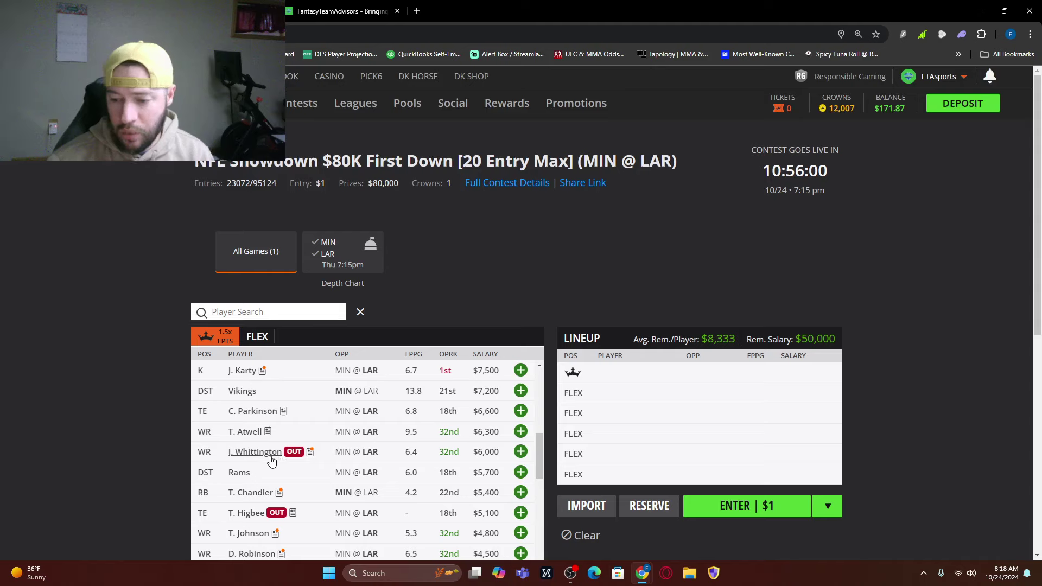
scroll(271, 461, "up", 5)
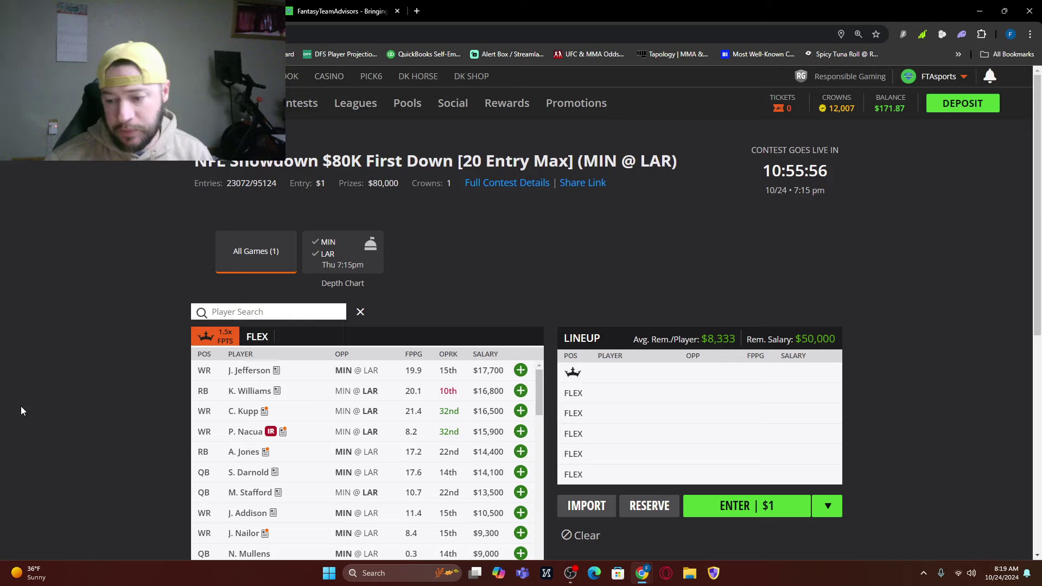
scroll(21, 406, "down", 1)
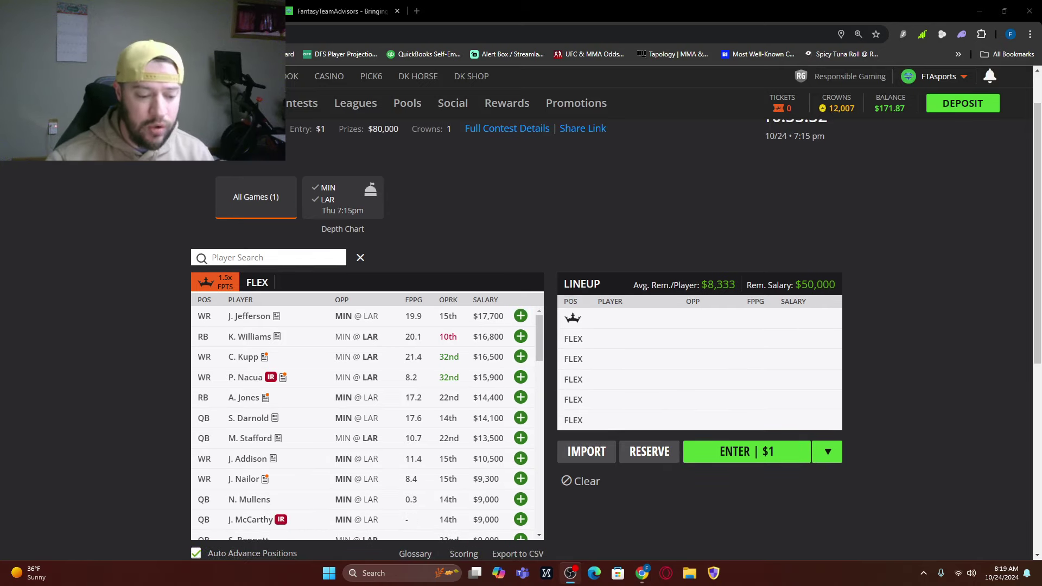
key("alt+Tab")
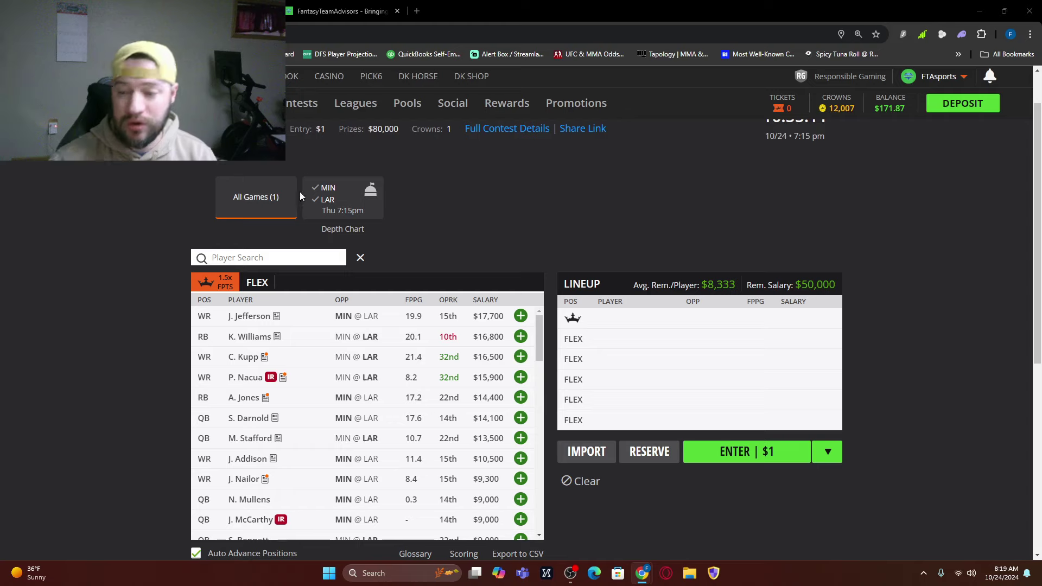
- Show the Vikings at Rams players at FLEX salaries and browse the list
left_click(256, 282)
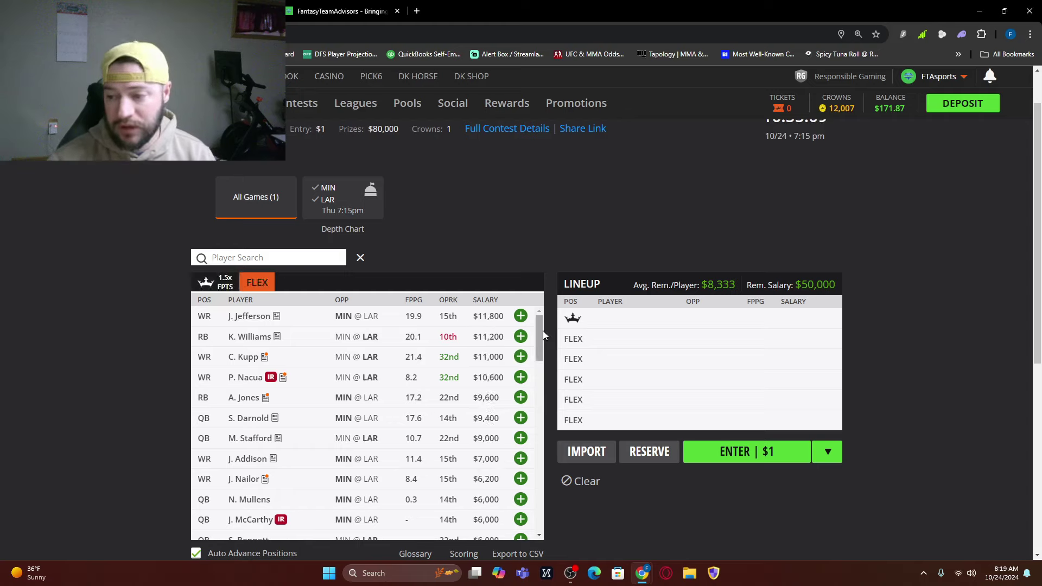
left_click_drag(540, 332, 539, 505)
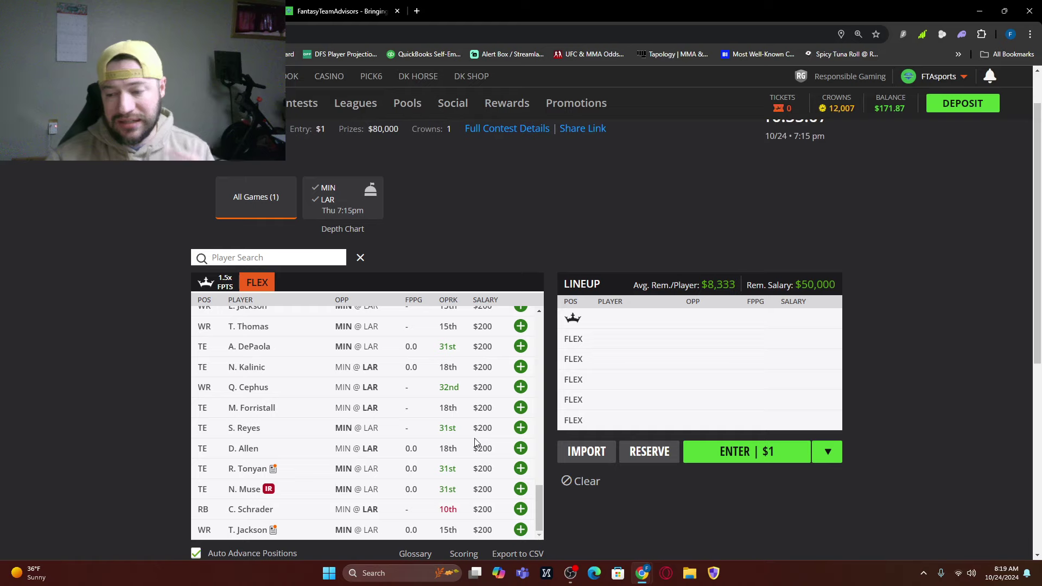
scroll(451, 369, "up", 2)
scroll(442, 392, "up", 2)
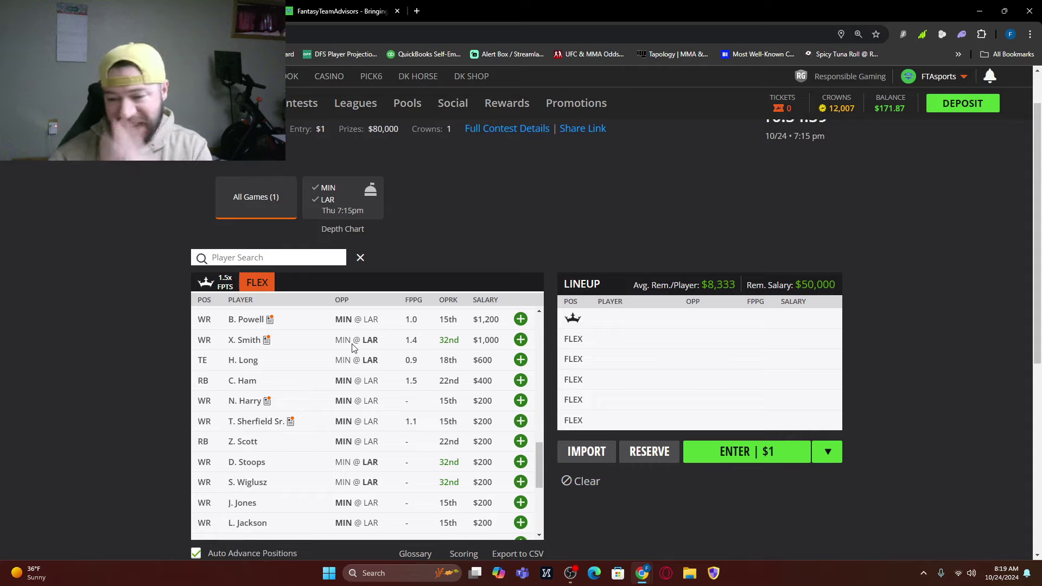
scroll(250, 387, "up", 2)
scroll(427, 447, "down", 1)
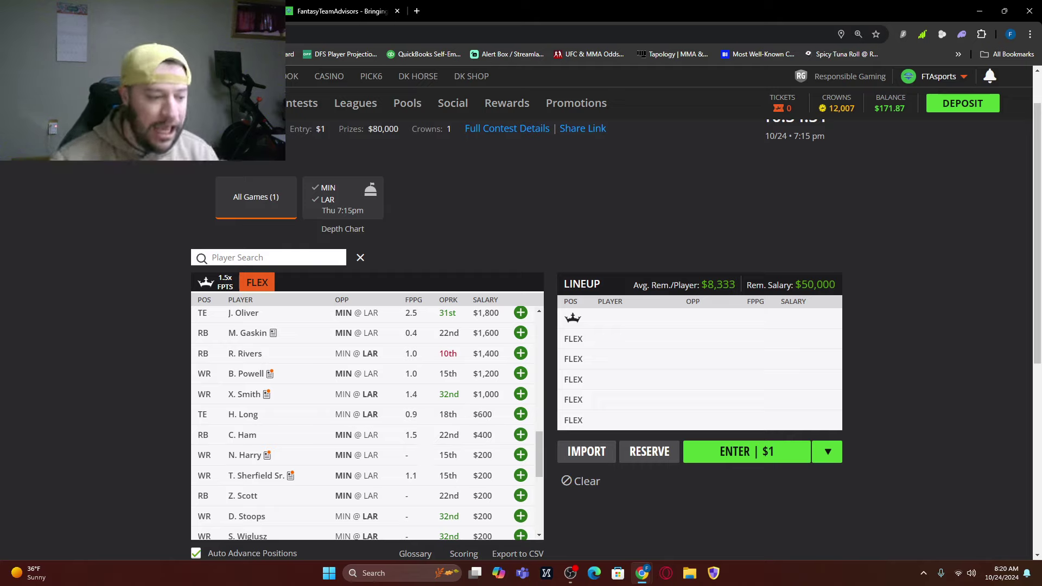
scroll(367, 423, "up", 3)
scroll(366, 423, "up", 2)
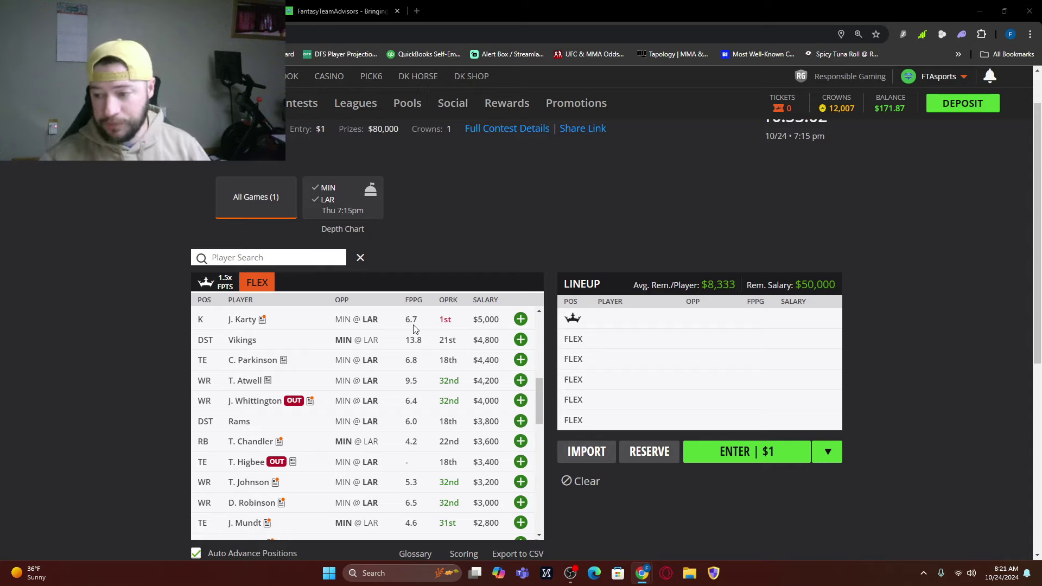
- Make C. Kupp the 1.5x captain and add M. Stafford and S. Darnold
scroll(325, 369, "up", 6)
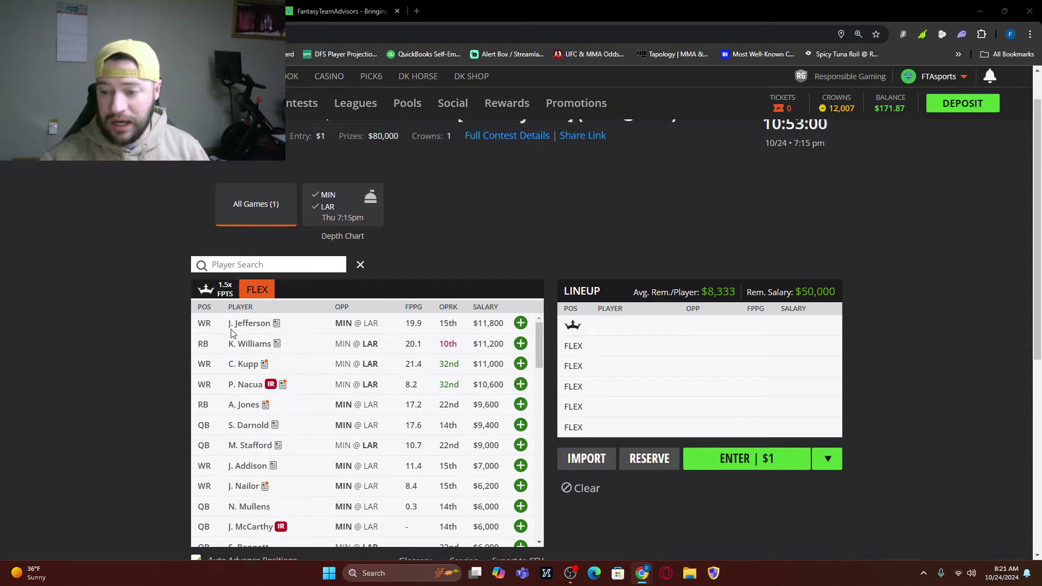
left_click(520, 411)
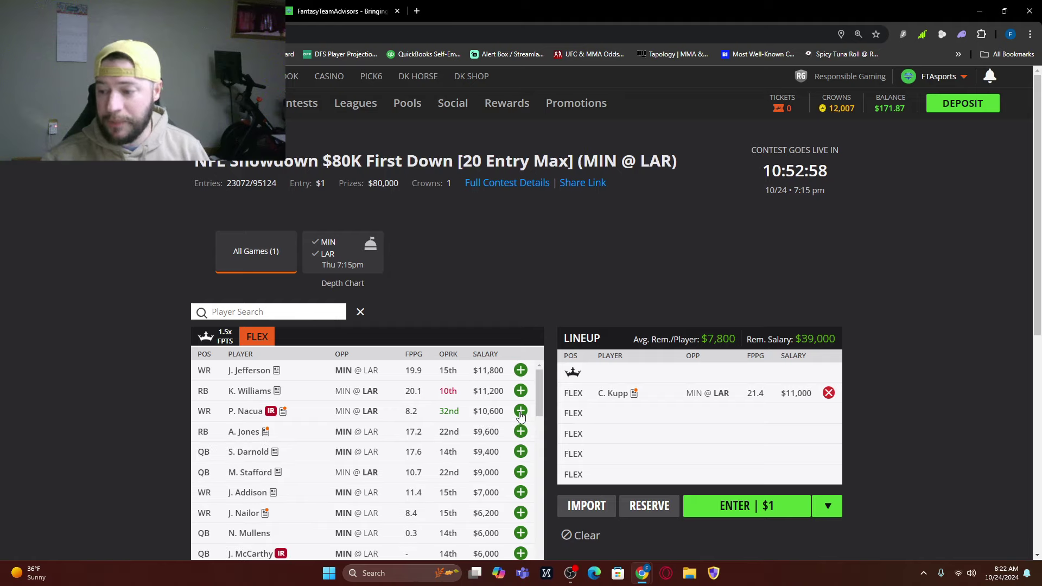
left_click(828, 392)
left_click(215, 342)
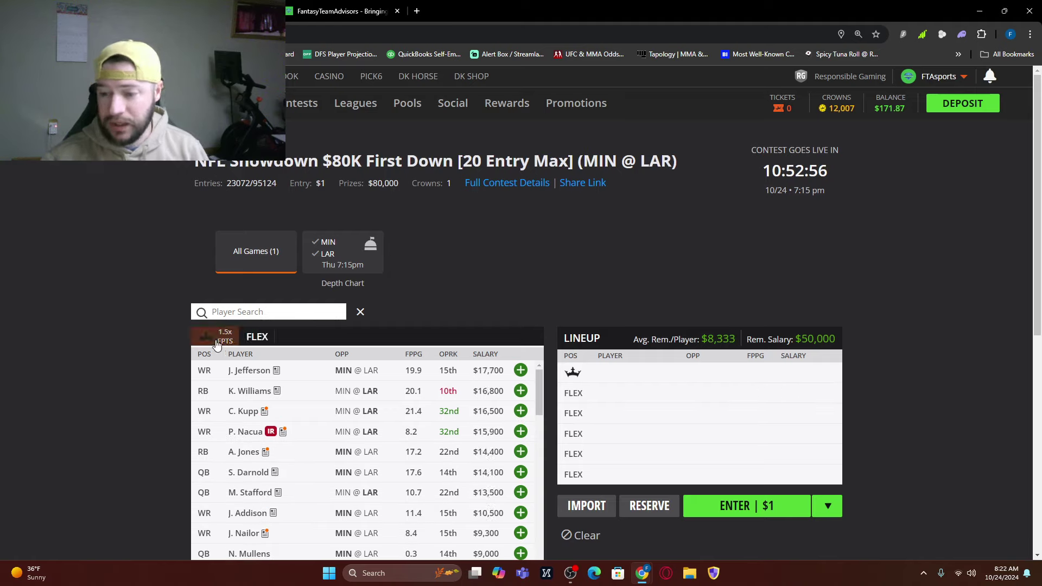
left_click(520, 411)
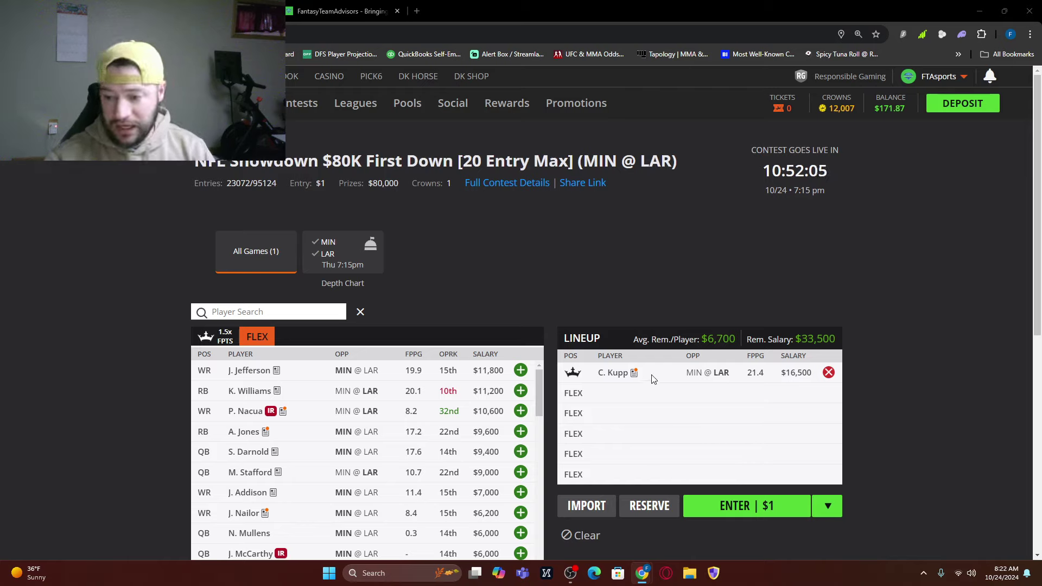
left_click(520, 472)
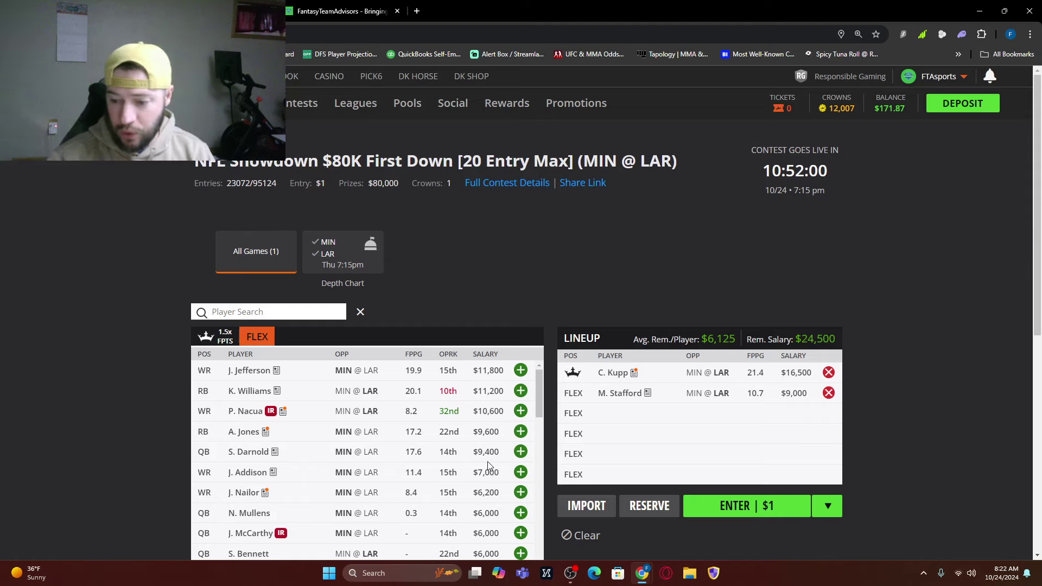
left_click(519, 453)
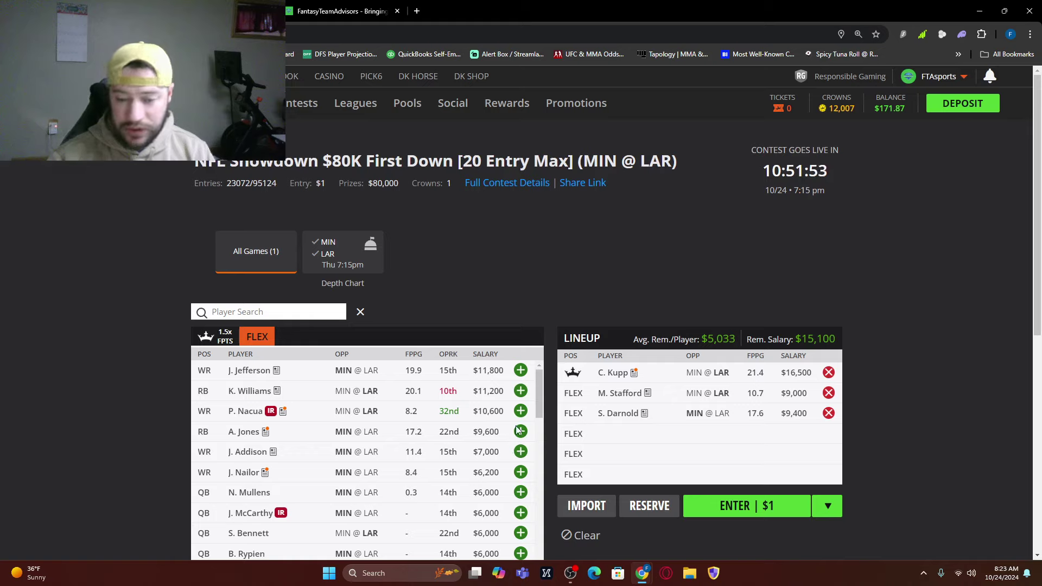
- Search for and add J. Addison and the Rams DST to the lineup
left_click(263, 307)
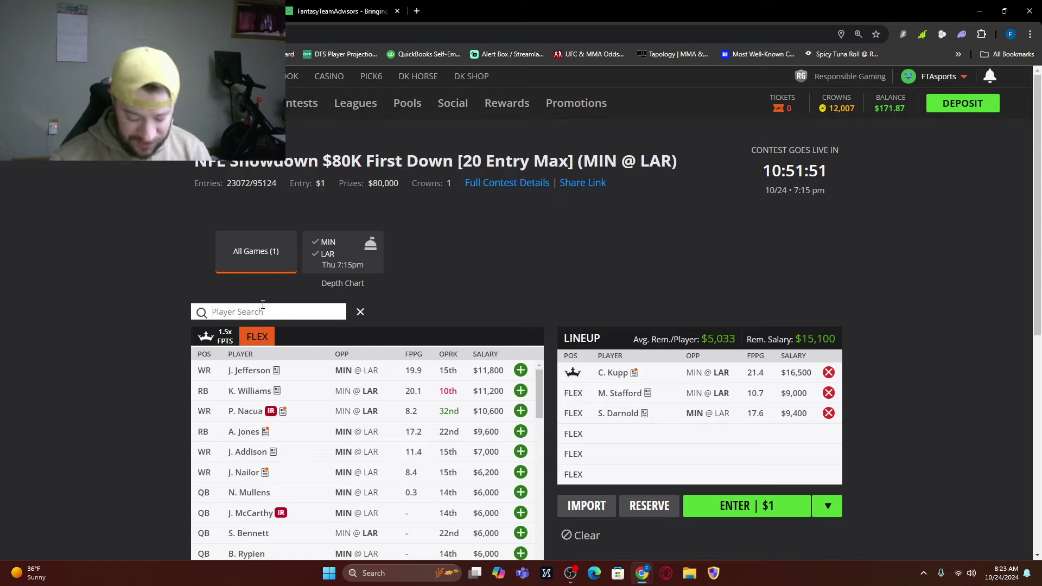
type("add")
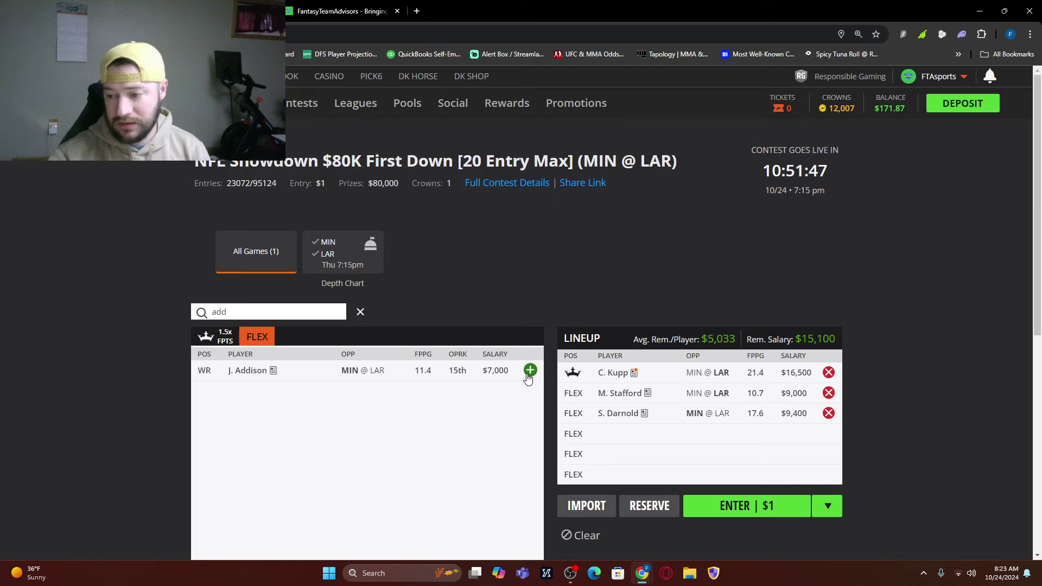
left_click(529, 371)
scroll(653, 281, "down", 2)
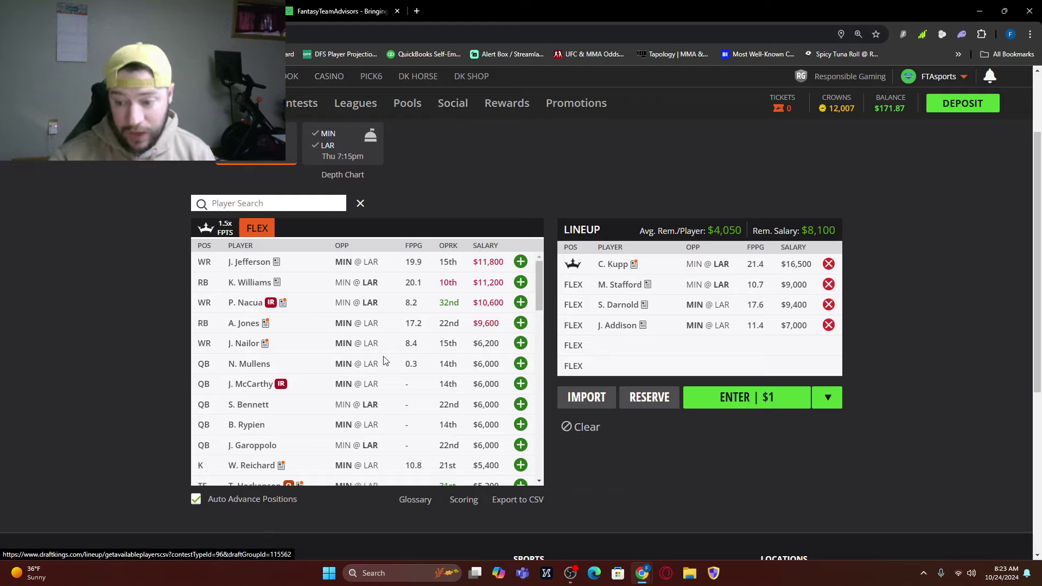
left_click(251, 199)
type("ram")
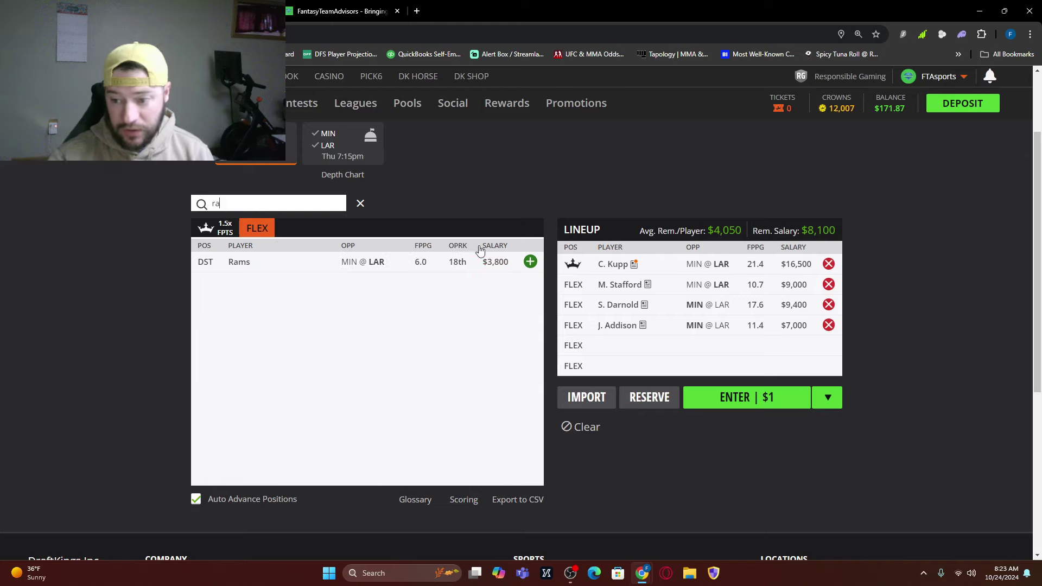
left_click(535, 263)
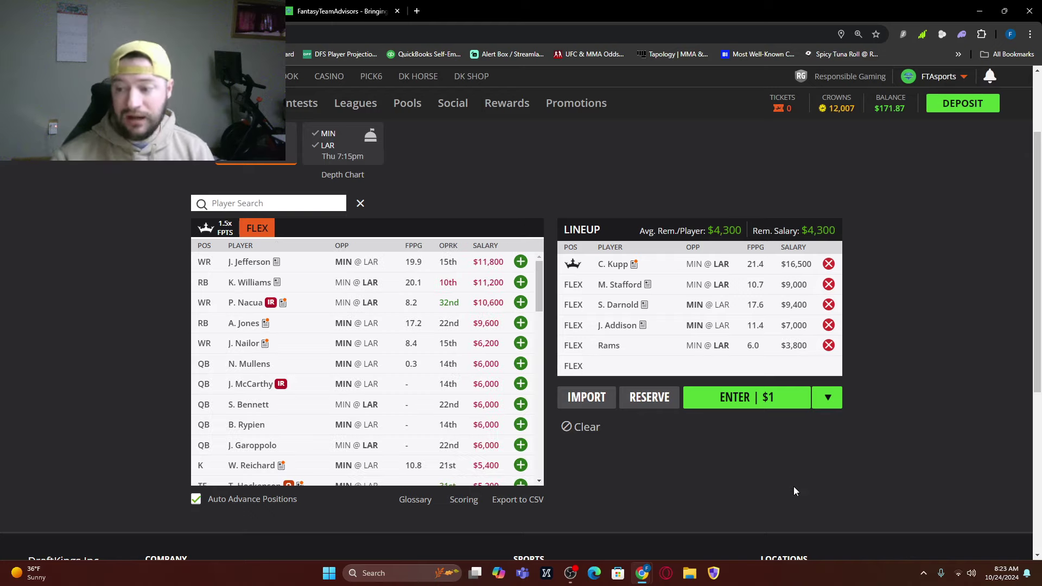
- Add T. Atwell to the final FLEX spot and enter the lineup for $1
scroll(478, 396, "down", 4)
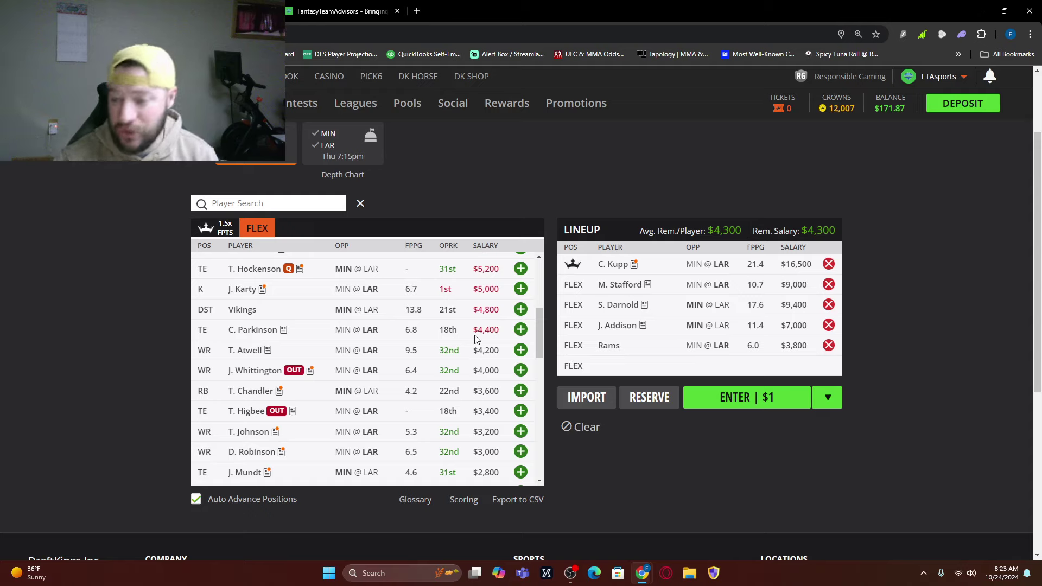
left_click(522, 351)
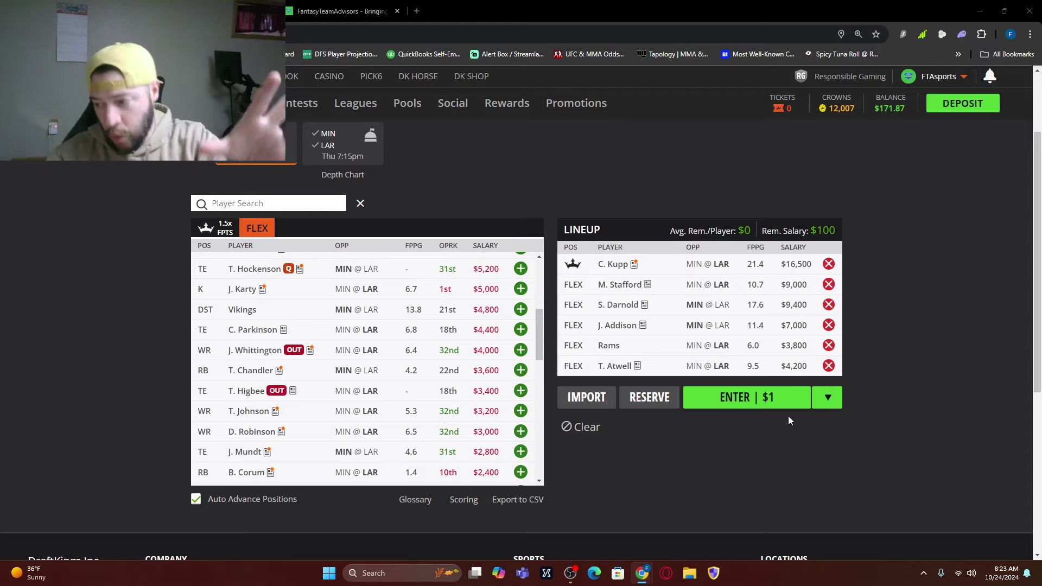
left_click(790, 398)
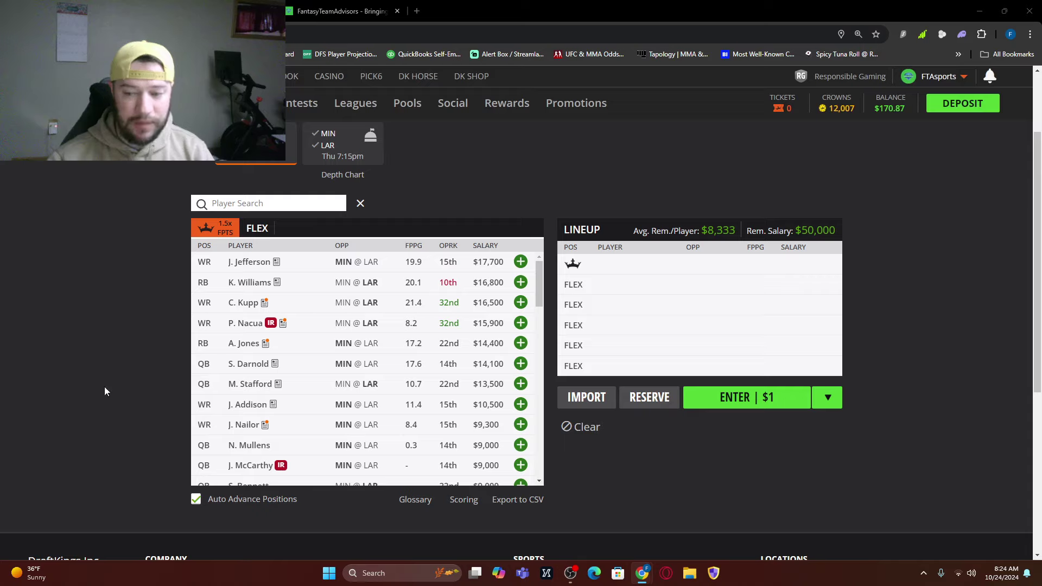
- View T. Hockenson's player card, then close it
scroll(304, 396, "down", 2)
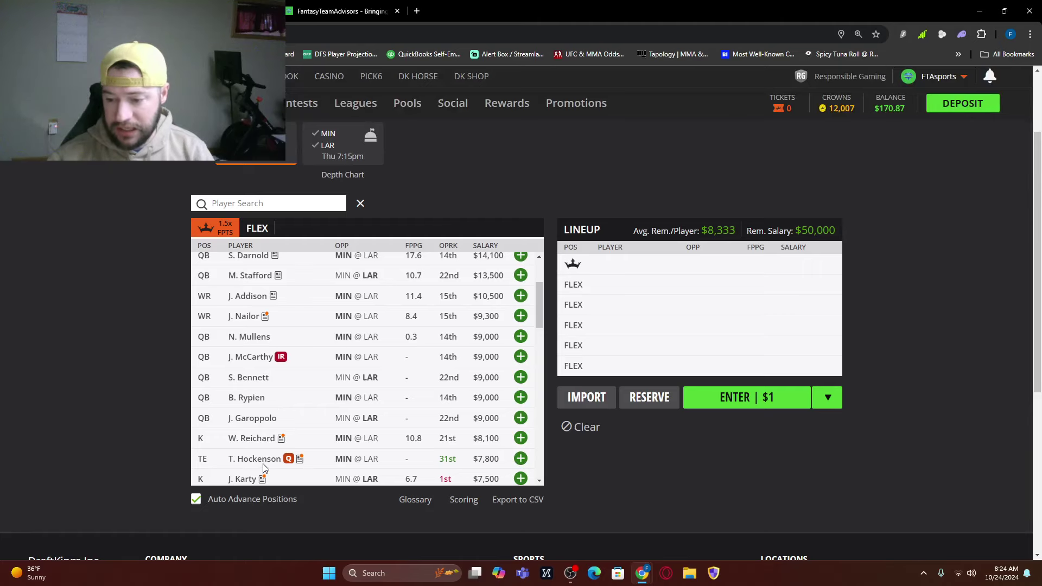
left_click(264, 463)
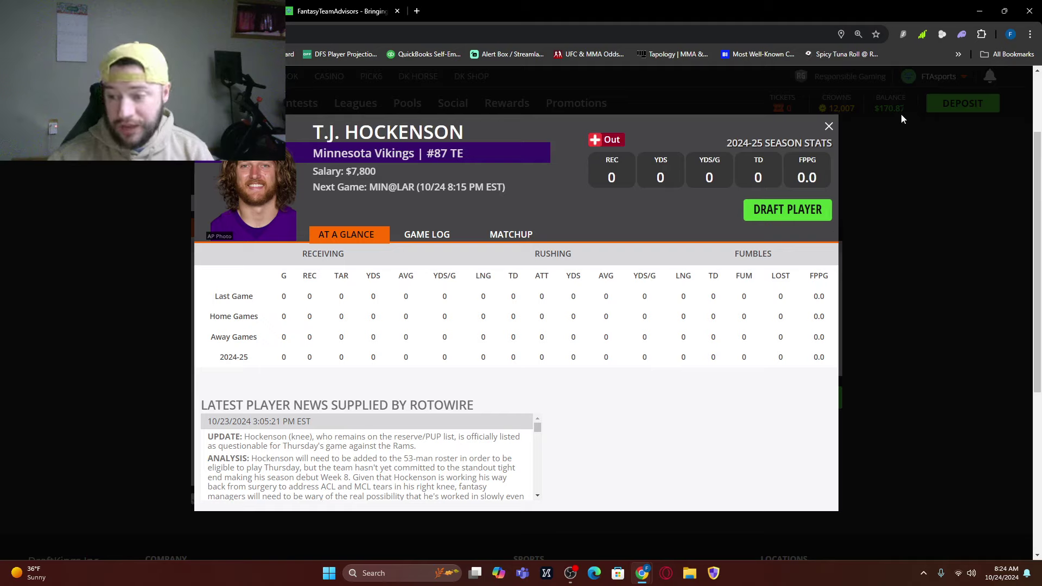
left_click(828, 126)
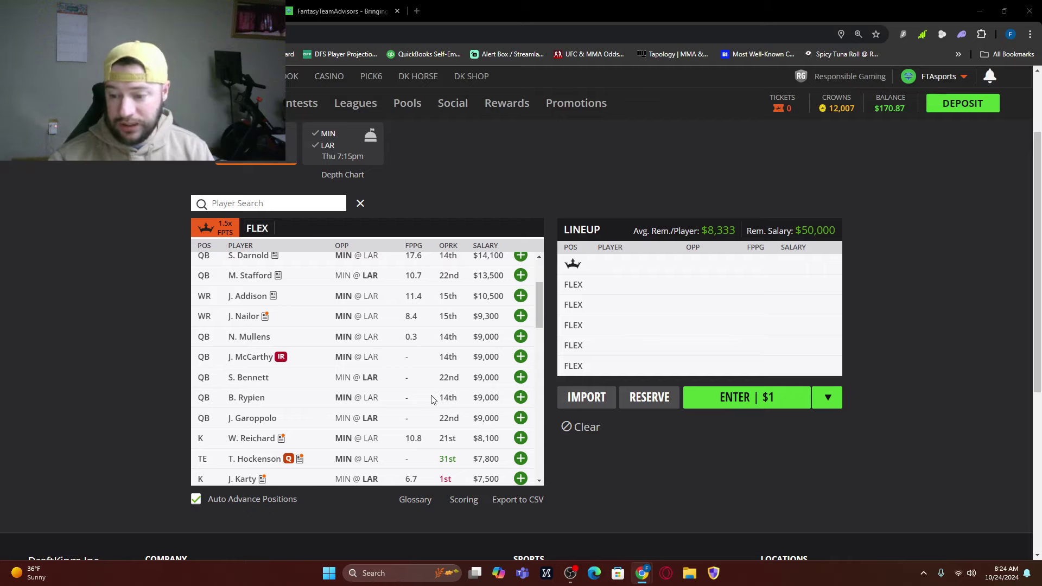
- Make T. Atwell captain and add C. Kupp, S. Darnold and M. Stafford
scroll(443, 412, "up", 3)
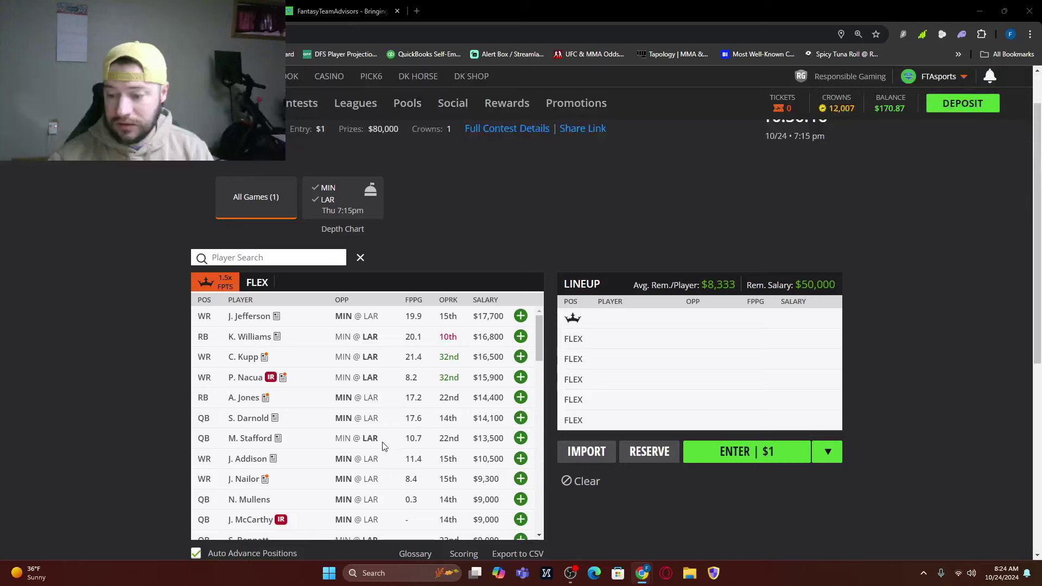
scroll(338, 372, "down", 3)
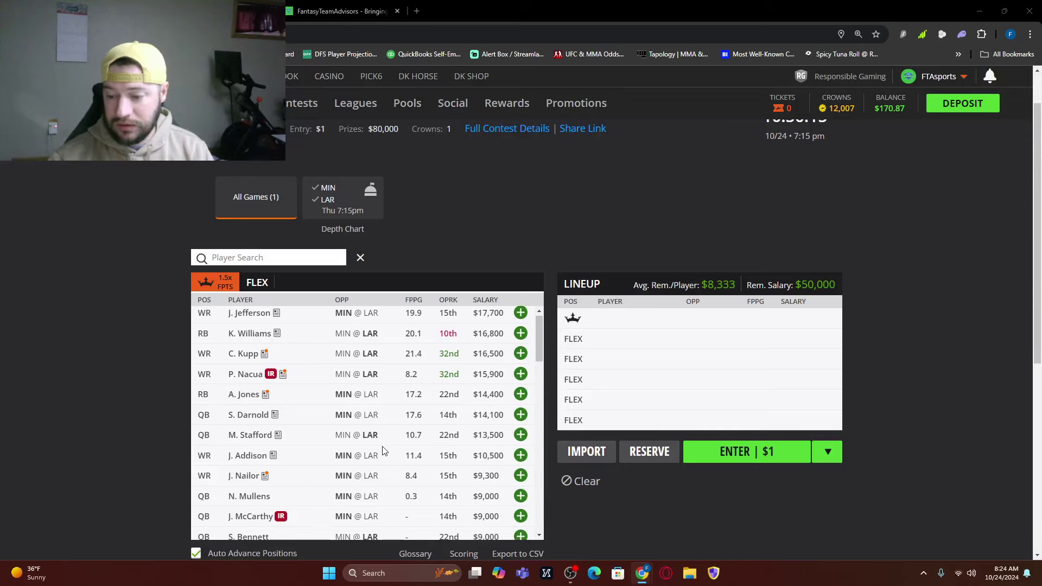
left_click(272, 257)
type("at")
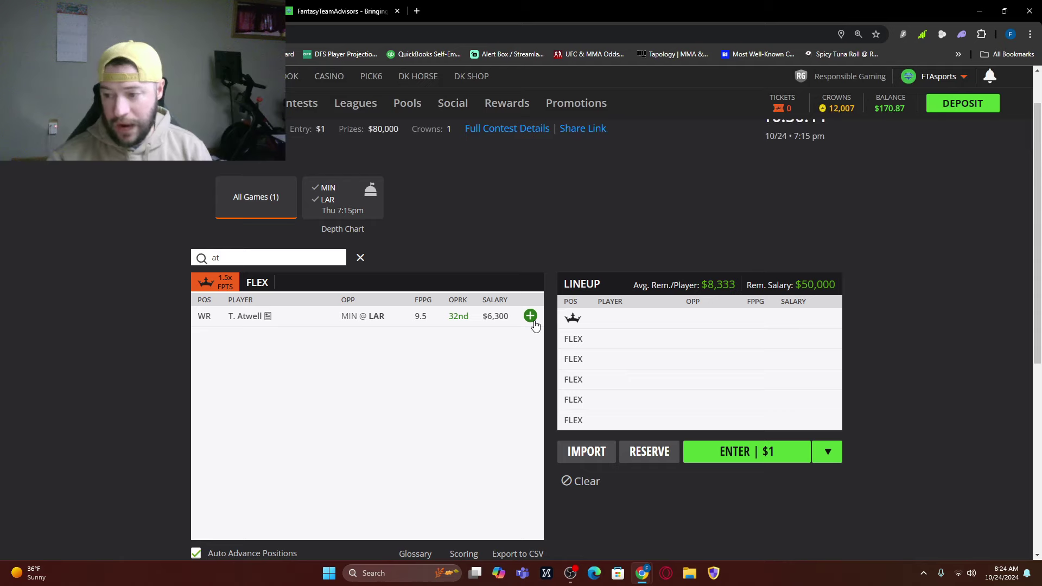
left_click(530, 315)
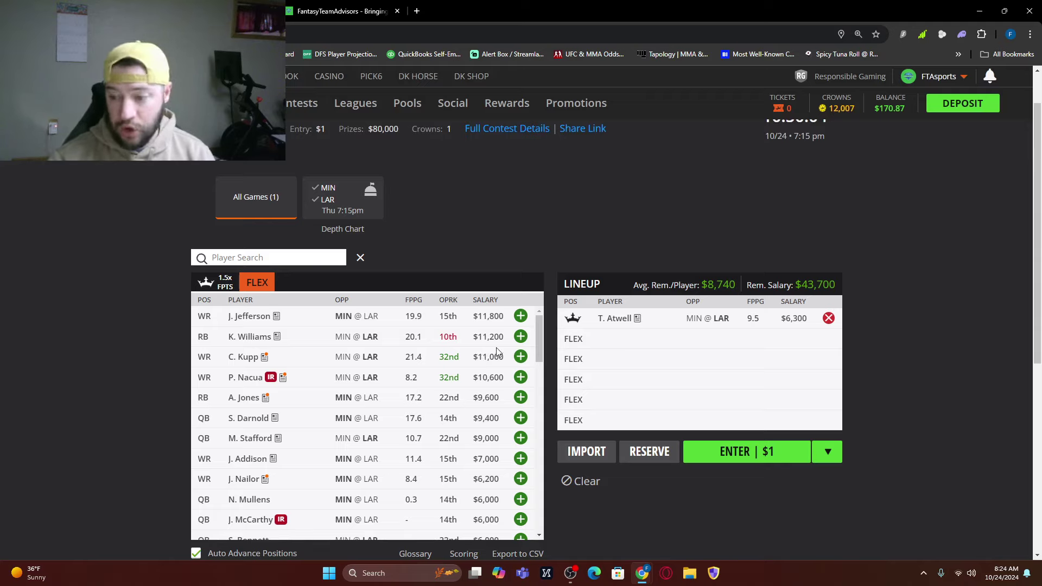
left_click(520, 358)
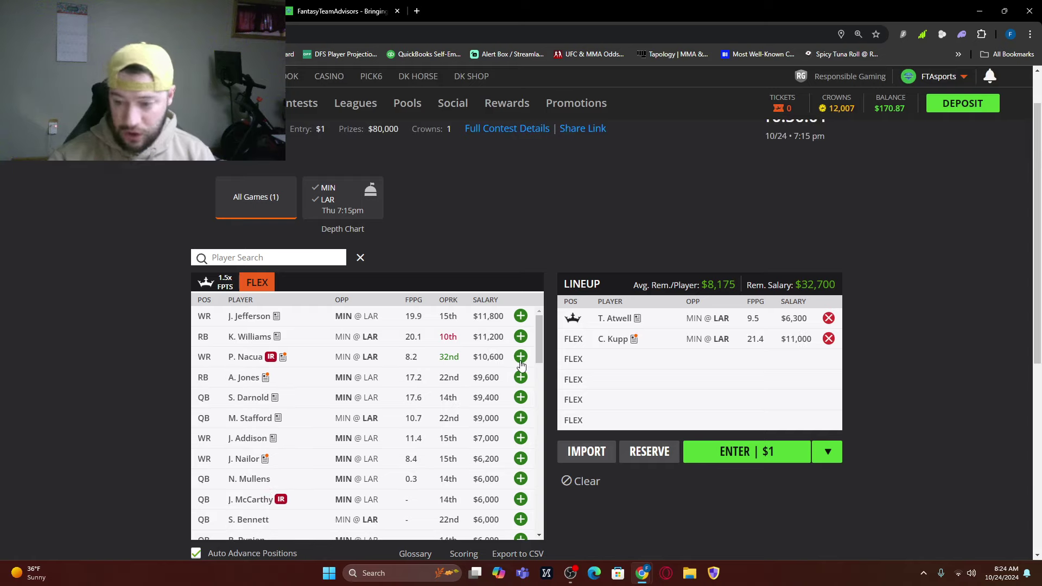
left_click(520, 398)
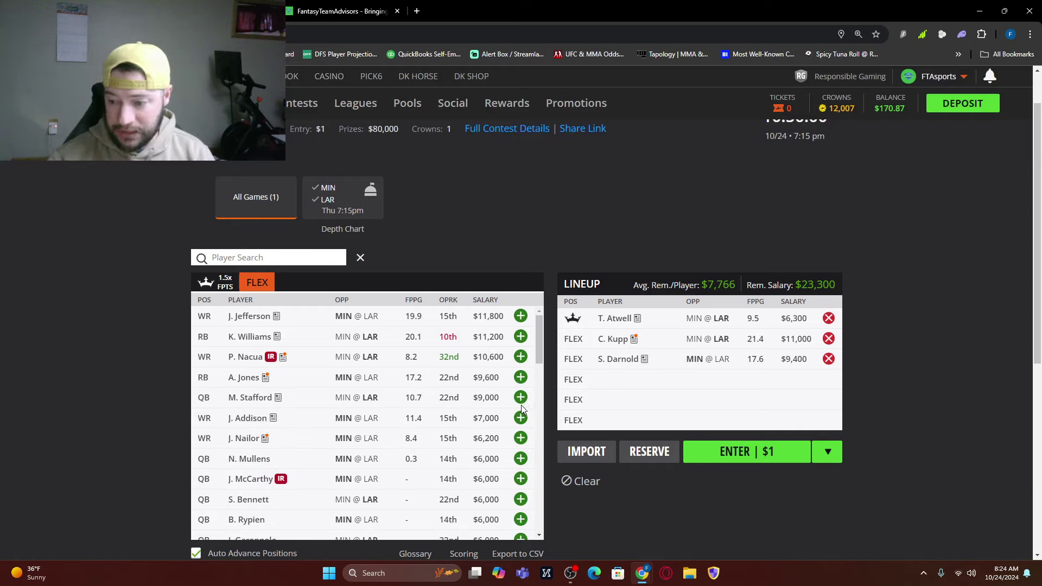
left_click(520, 398)
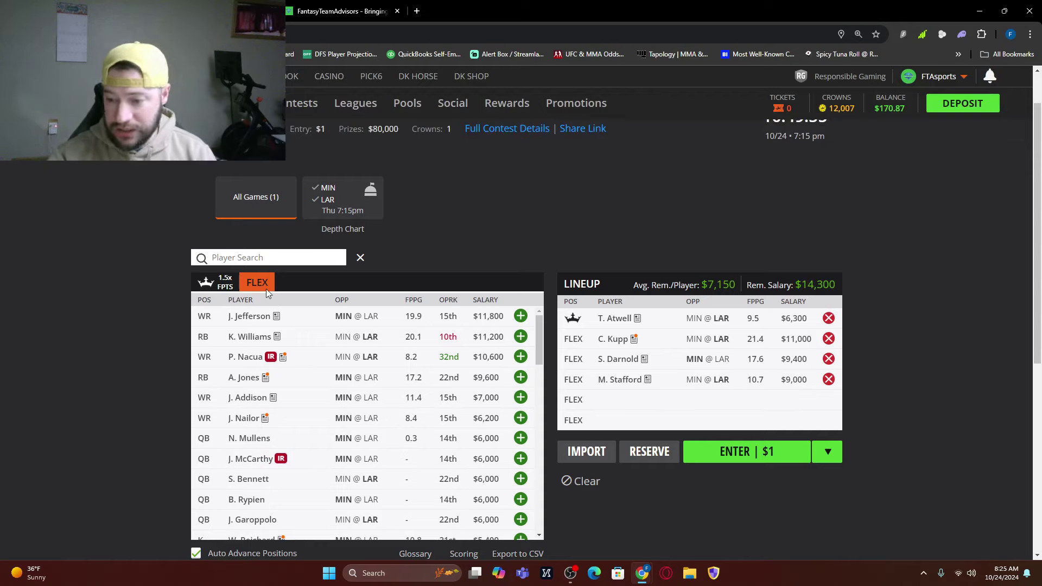
- Add C. Parkinson and A. Jones, then enter the lineup for $1
left_click(268, 262)
type("park")
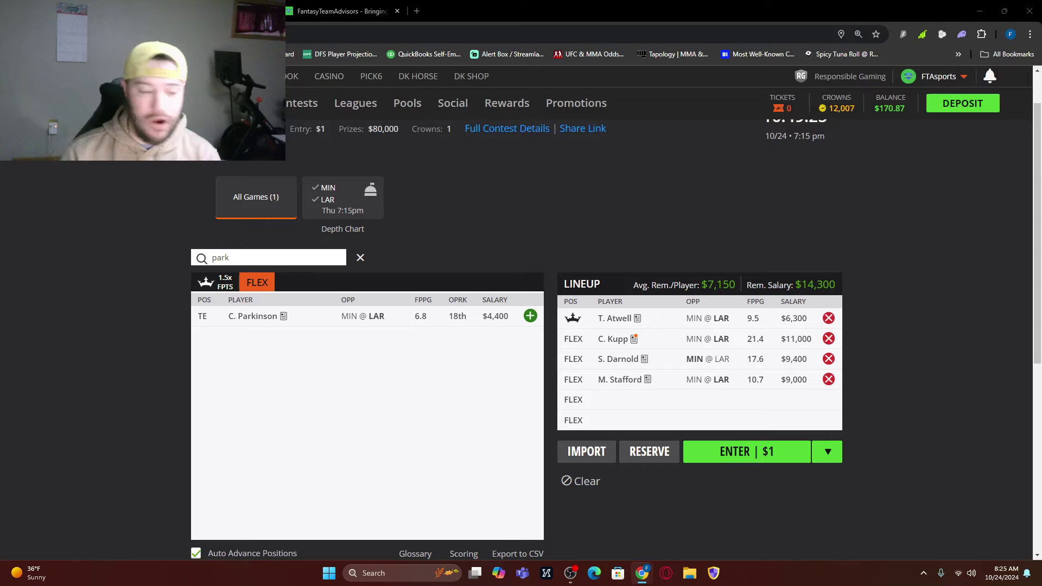
left_click(530, 316)
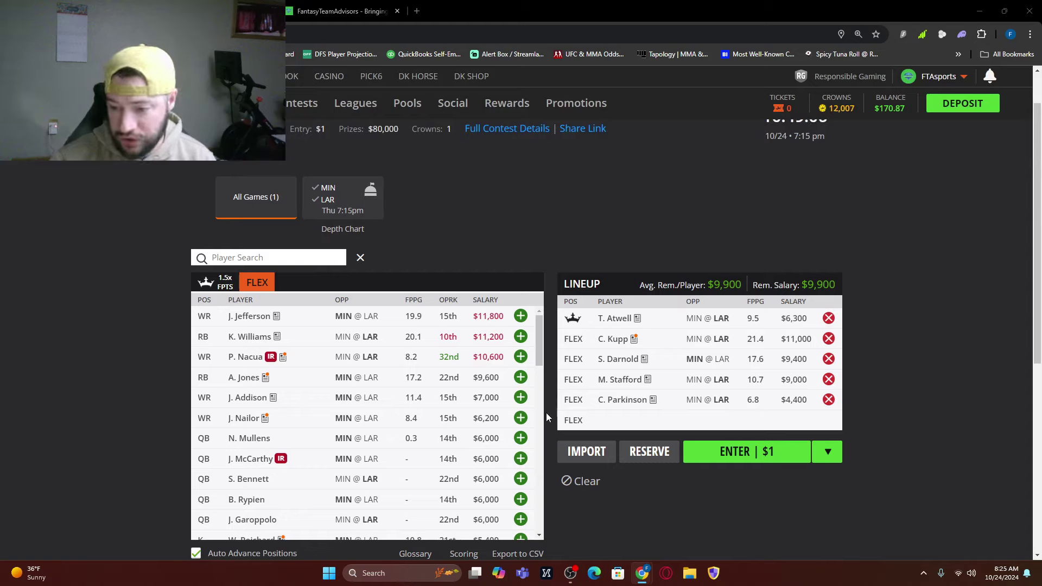
left_click(521, 377)
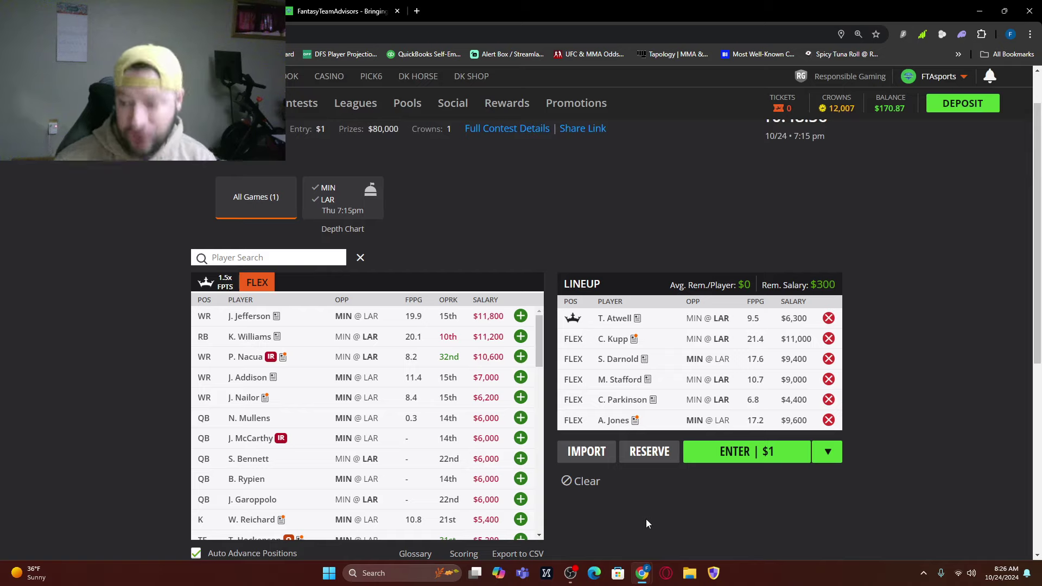
left_click(781, 440)
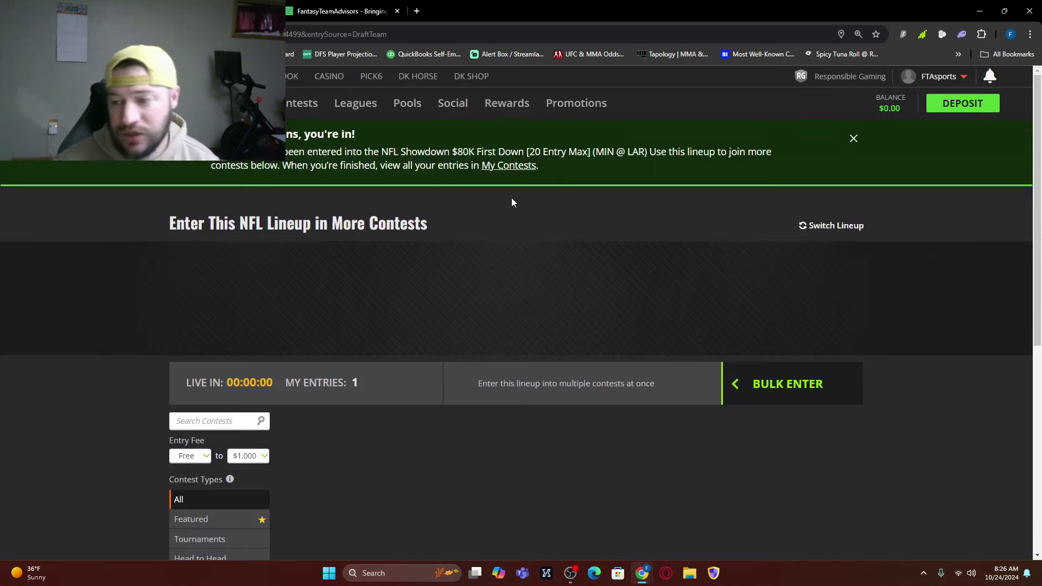
- Go back from the entry confirmation to the empty MIN @ LAR lineup builder
key("alt+Left")
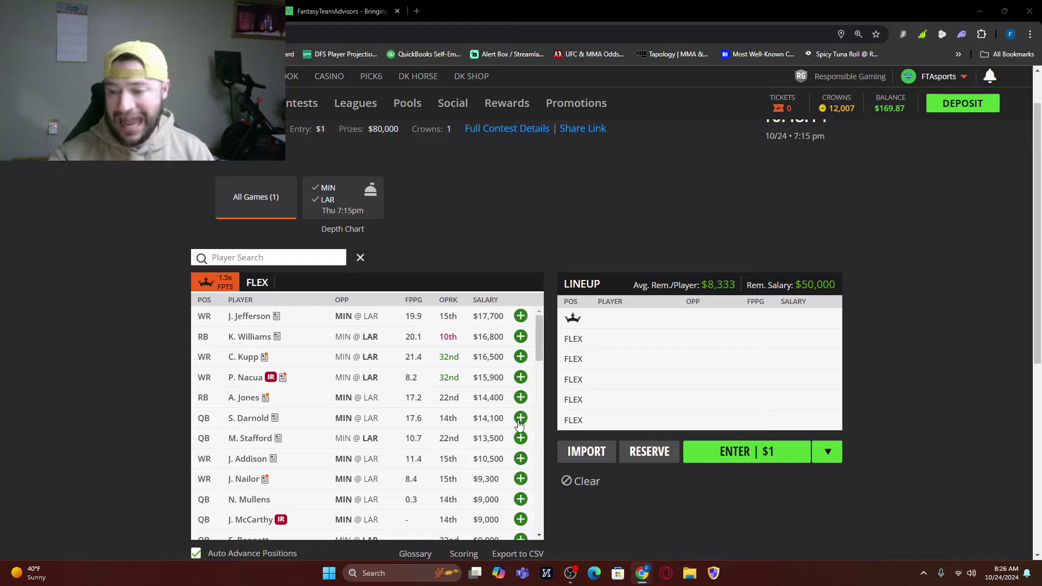
- Start a third lineup: A. Jones captain plus Kupp, Darnold and Stafford, then browse cheap players
left_click(520, 397)
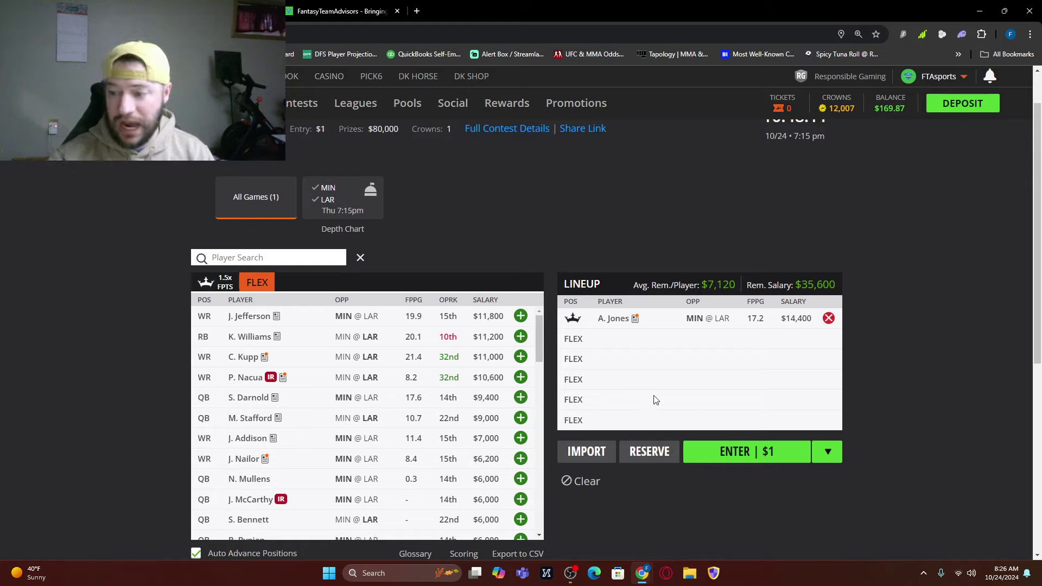
left_click(521, 356)
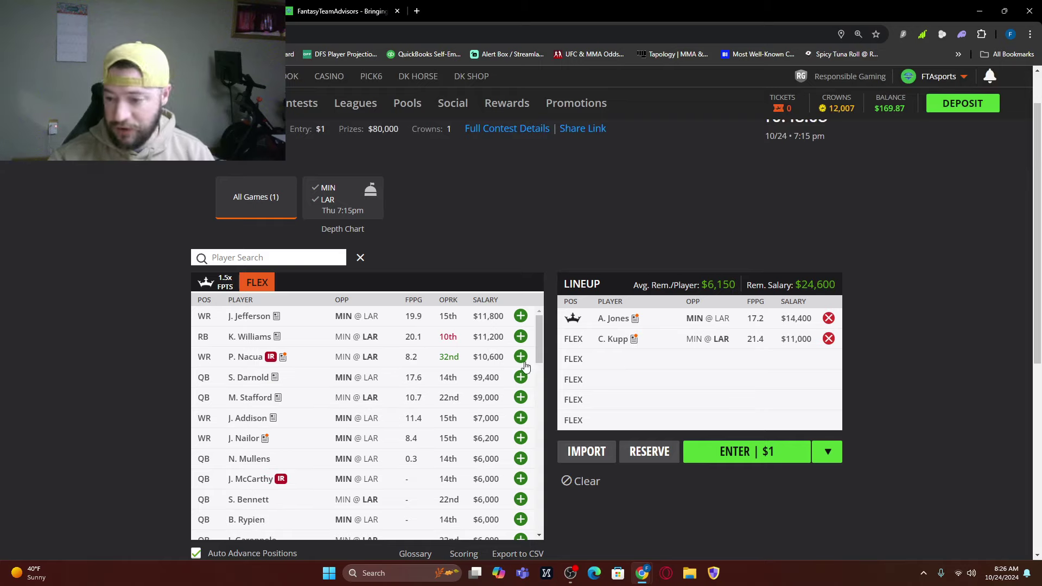
left_click(520, 378)
left_click(521, 377)
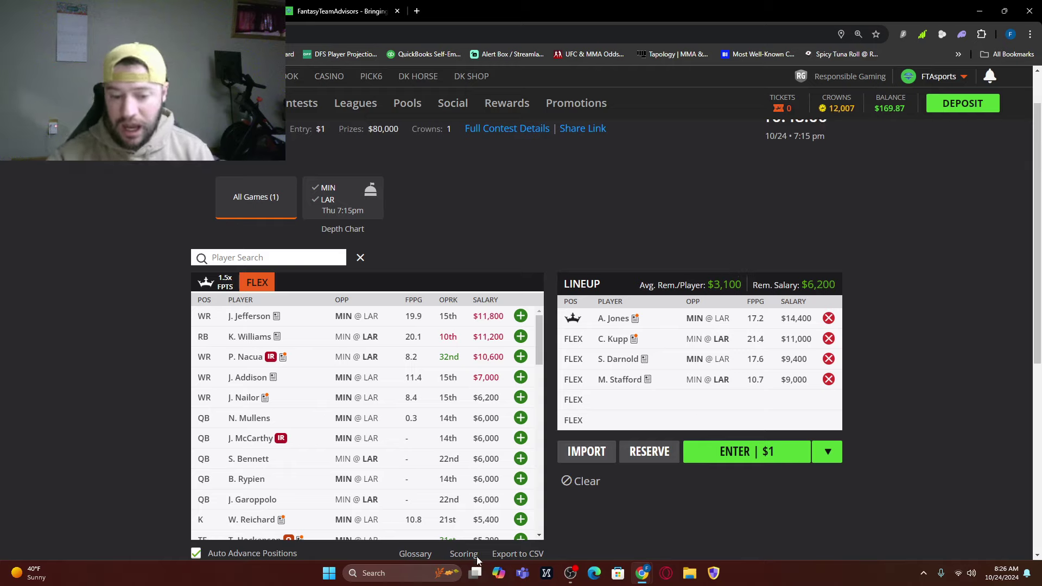
scroll(428, 445, "down", 6)
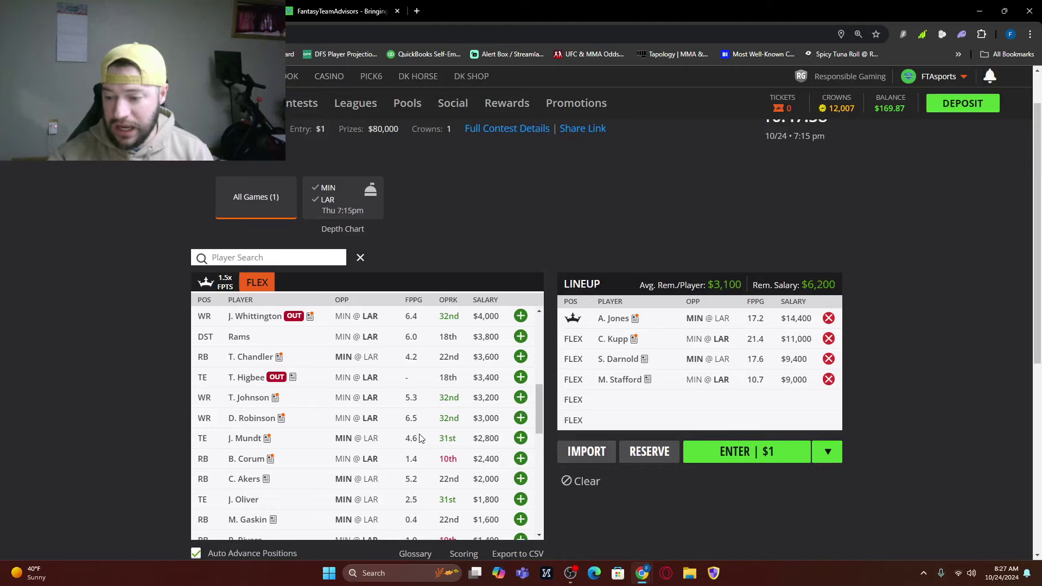
scroll(419, 437, "down", 2)
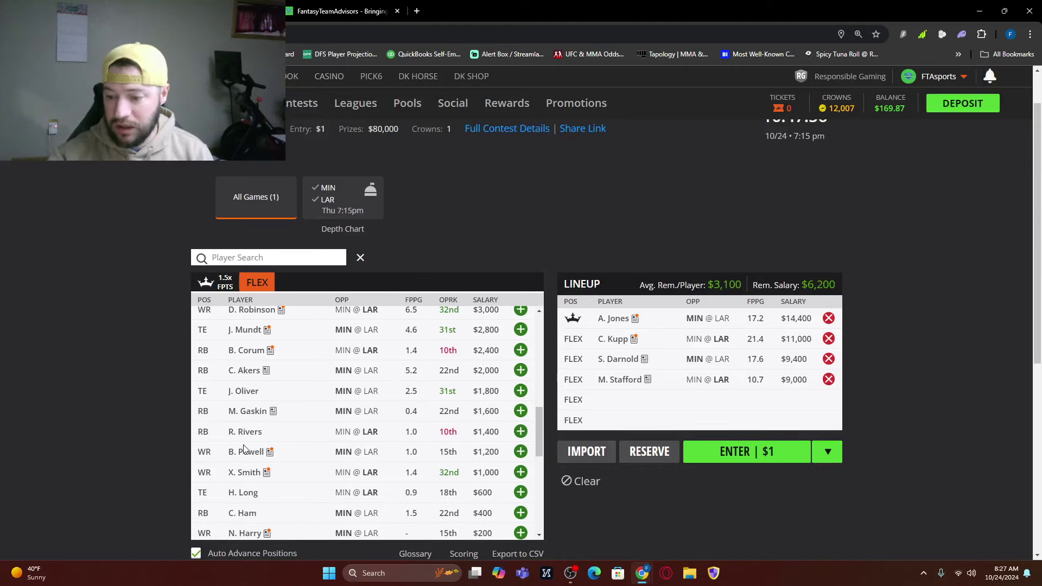
- Review Brandon Powell's game log on his player card, then close it
left_click(243, 454)
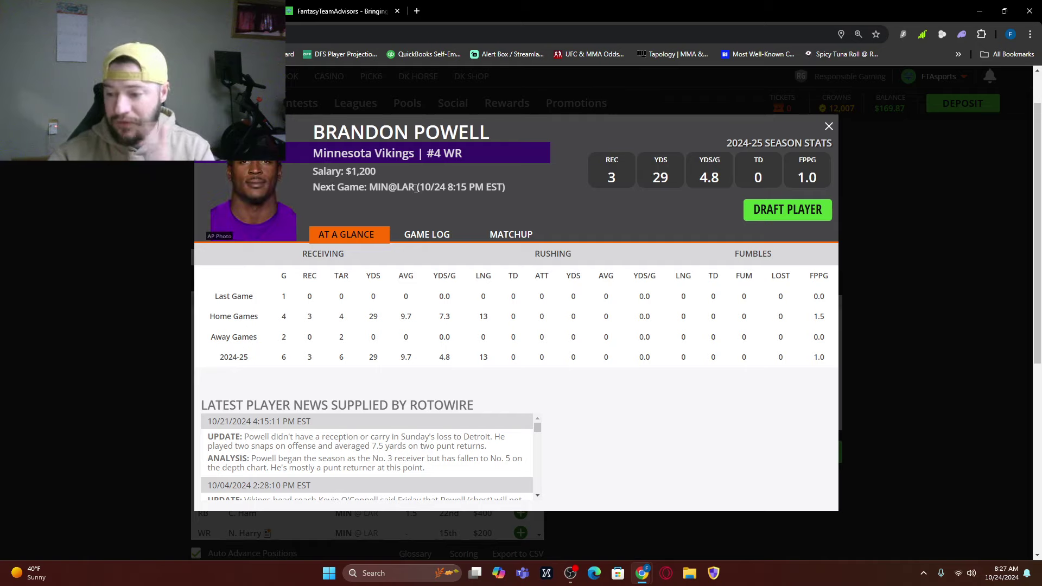
left_click(449, 234)
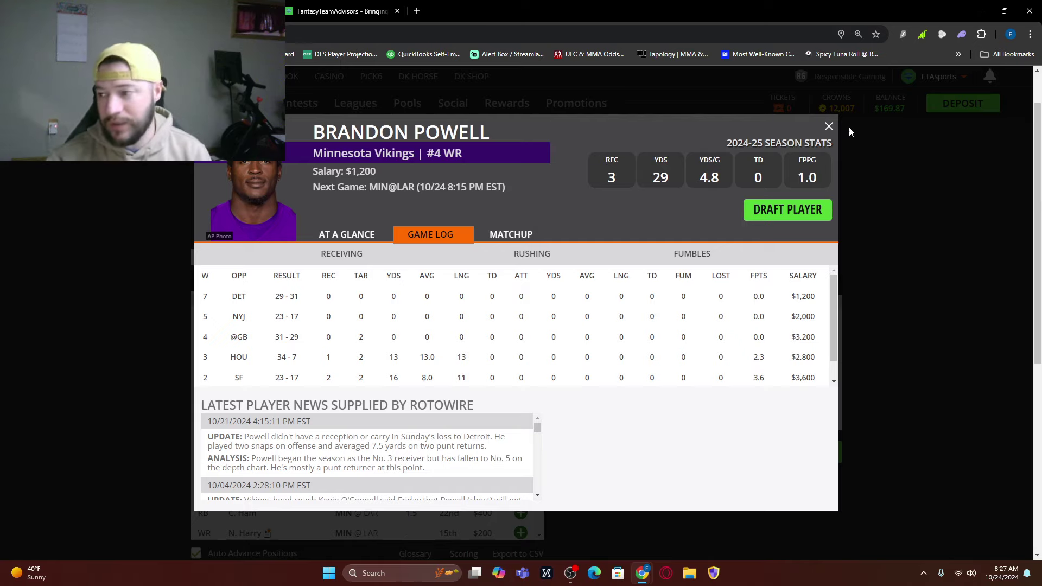
left_click(828, 124)
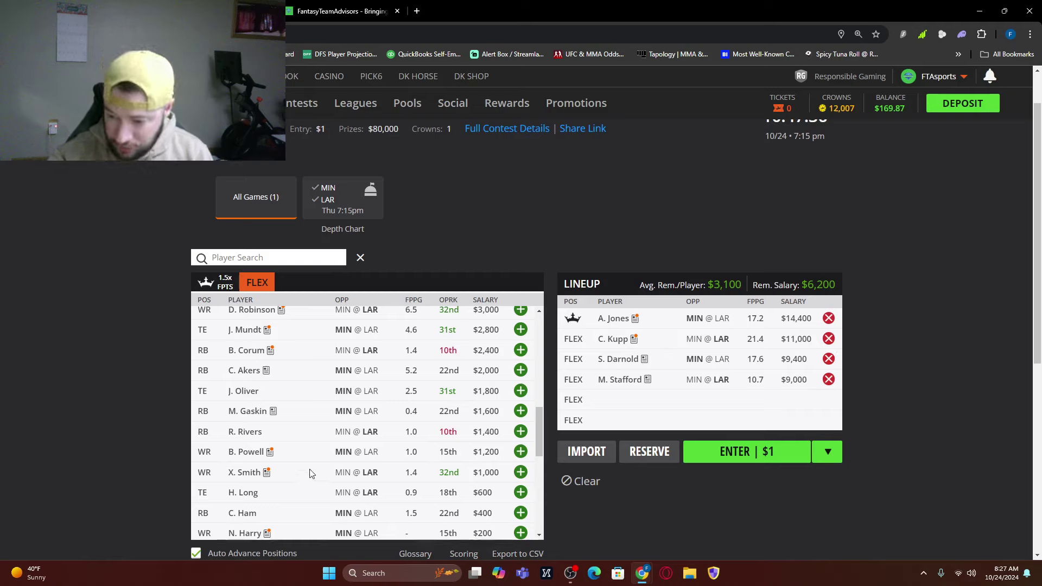
- Open C.J. Ham's $400 player card and review his game log
left_click(245, 516)
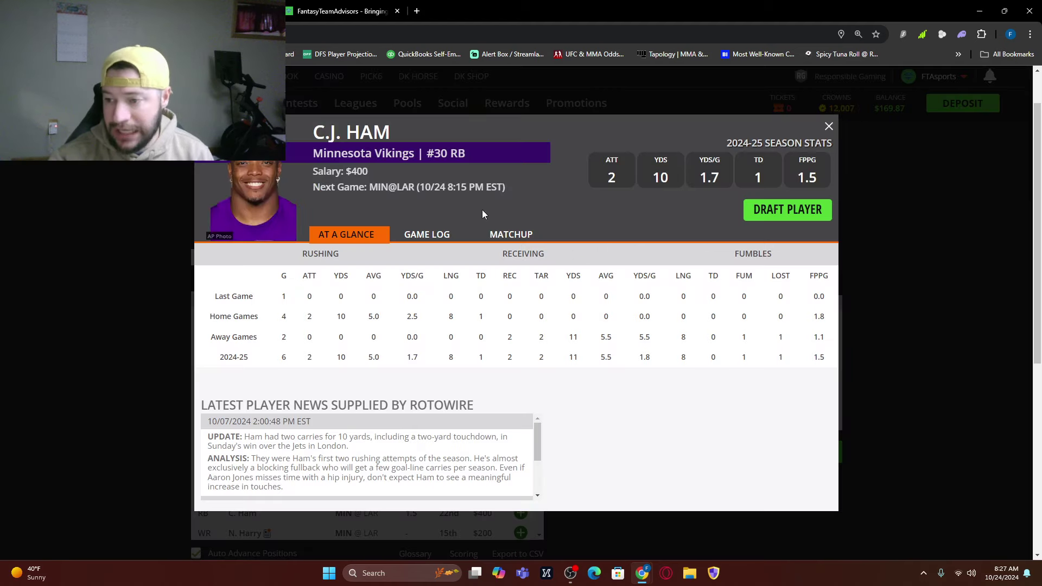
left_click(420, 238)
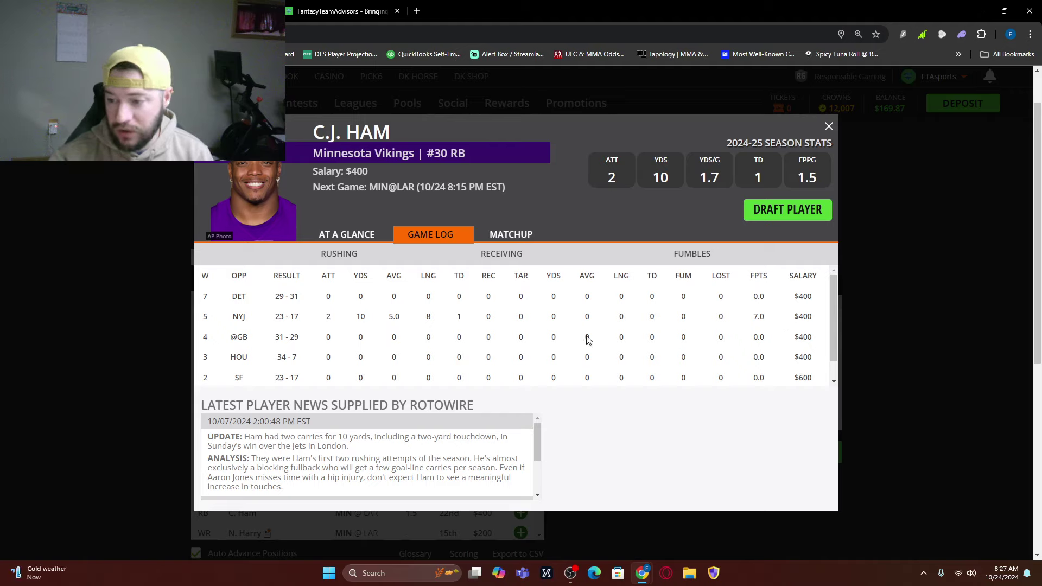
scroll(575, 337, "down", 1)
scroll(561, 352, "up", 1)
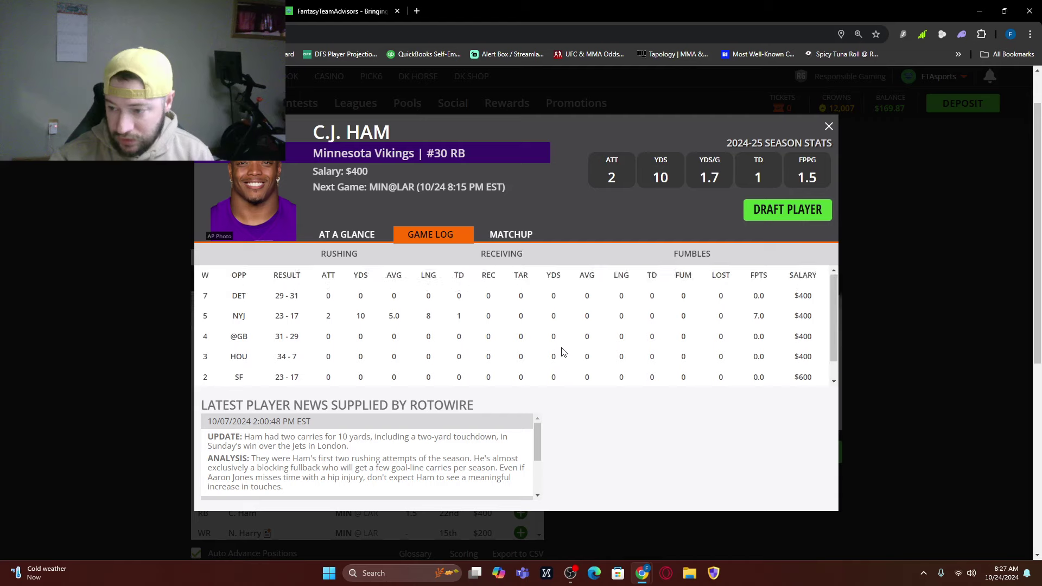
scroll(563, 351, "down", 1)
scroll(561, 350, "up", 1)
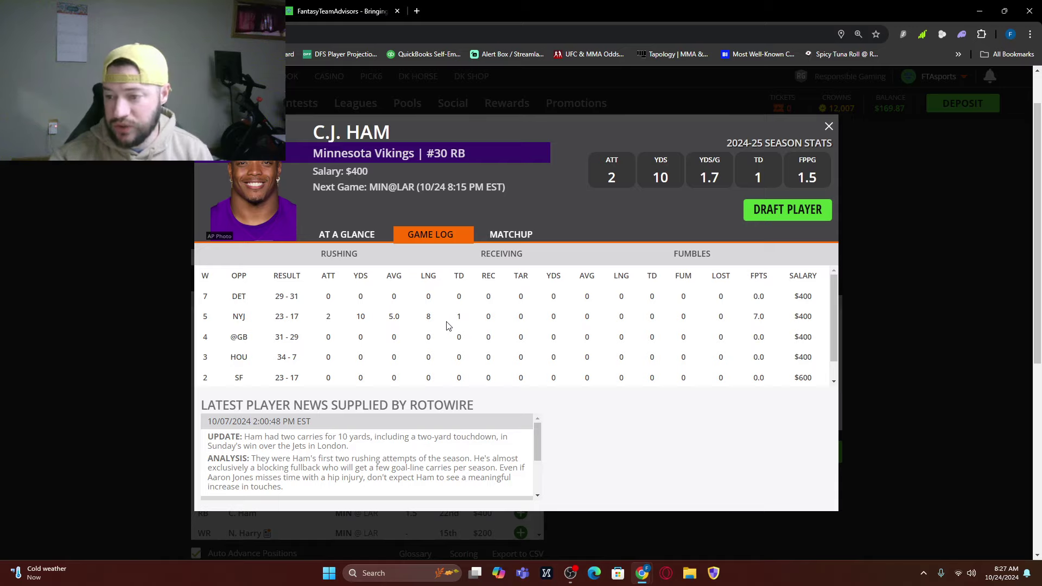
- Draft C. Ham and T. Hockenson into the FLEX spots and enter the lineup in the $1 Showdown contest
left_click(819, 212)
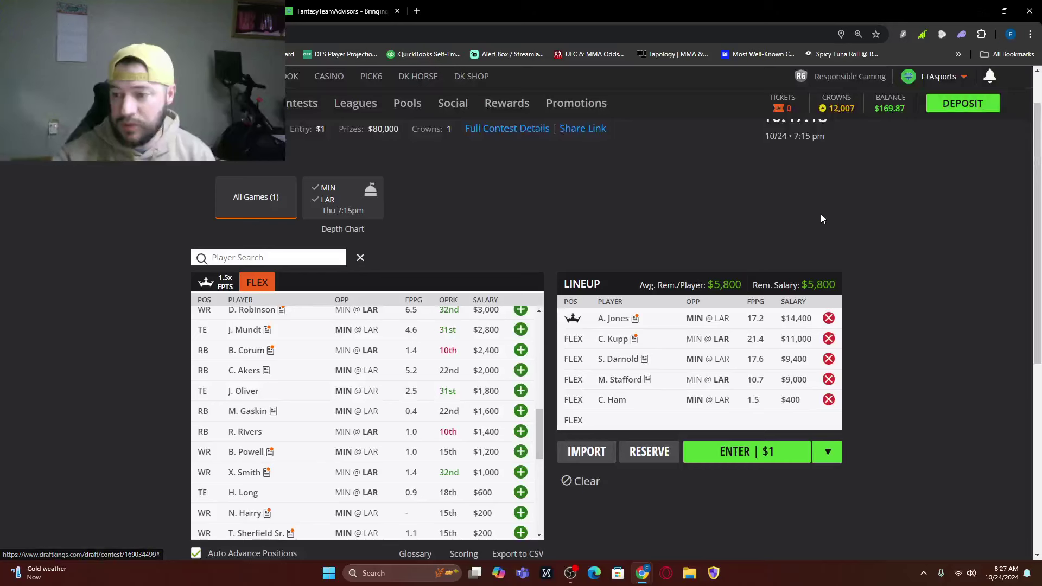
scroll(412, 434, "up", 8)
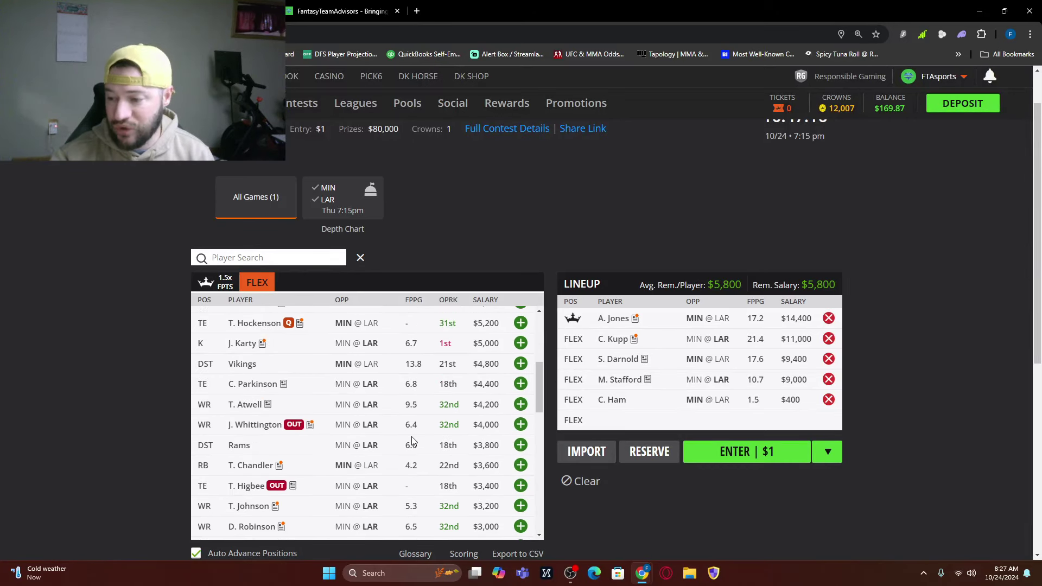
scroll(412, 442, "down", 3)
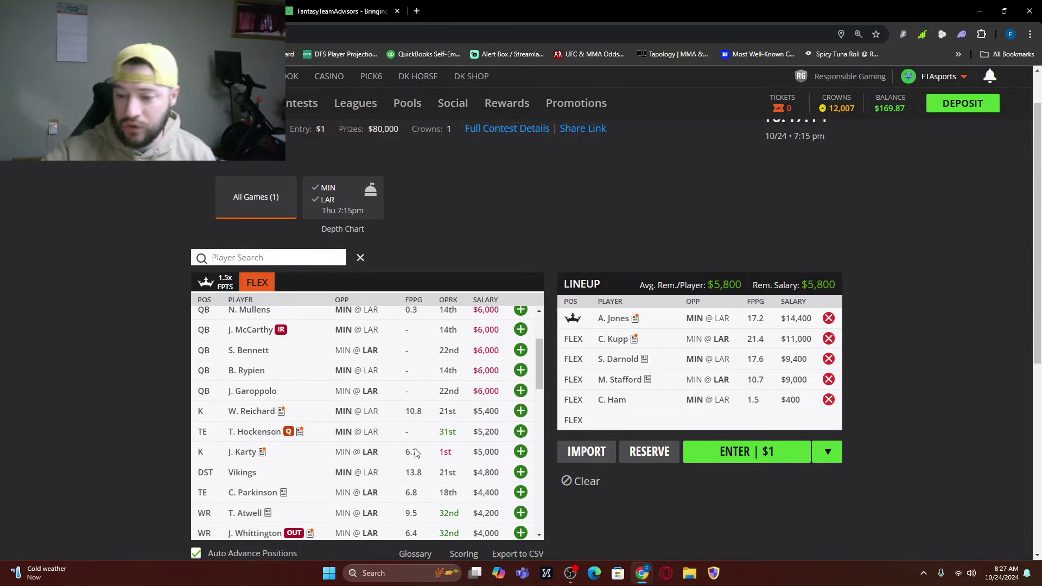
right_click(300, 401)
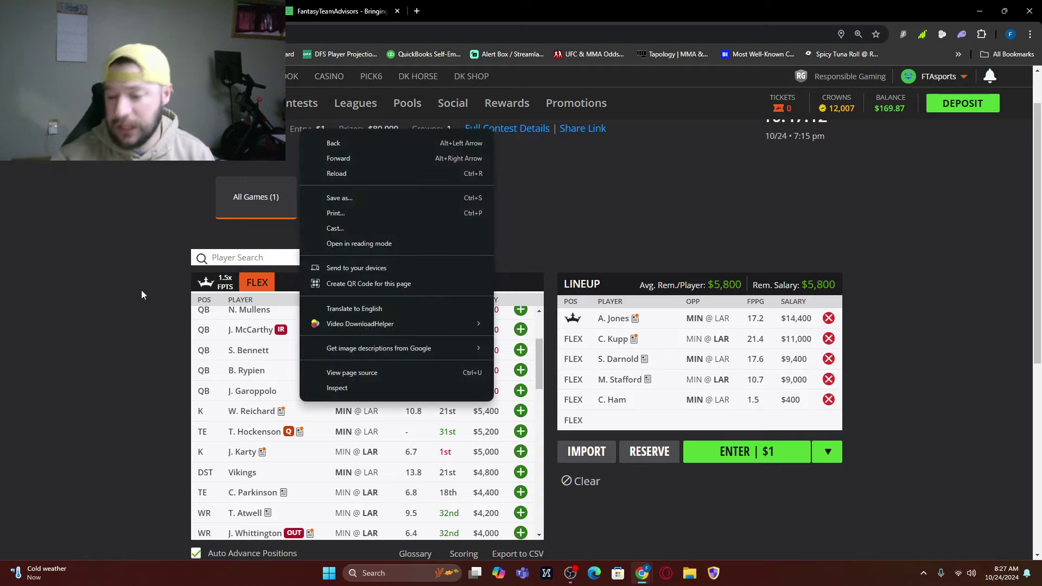
left_click(148, 455)
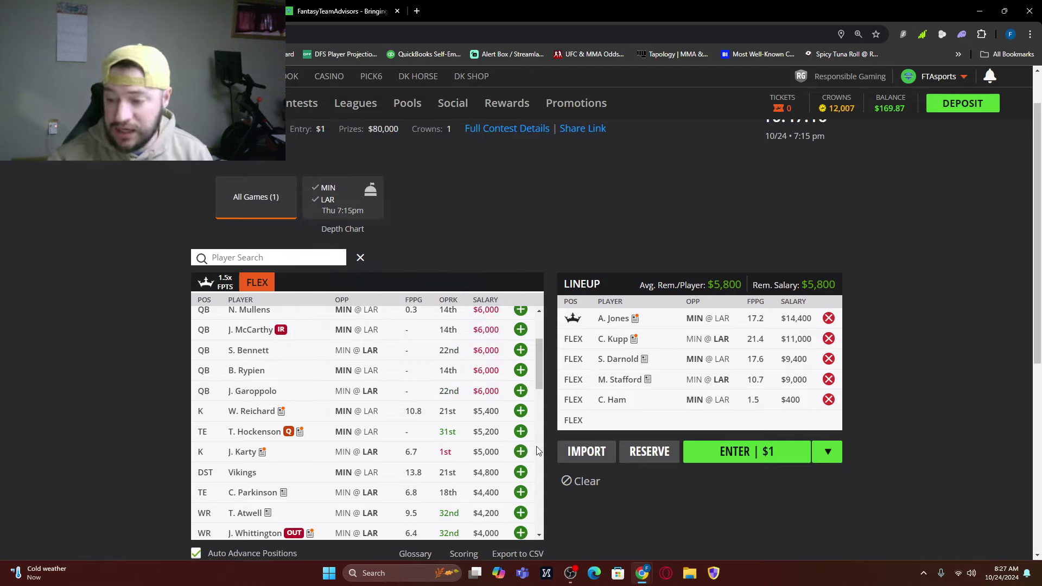
left_click(522, 434)
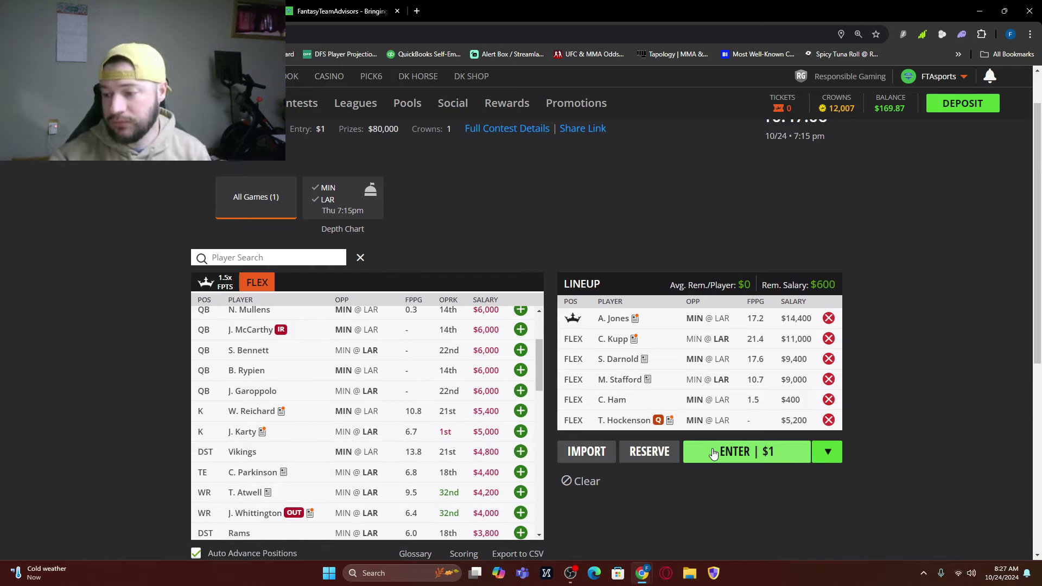
left_click(771, 451)
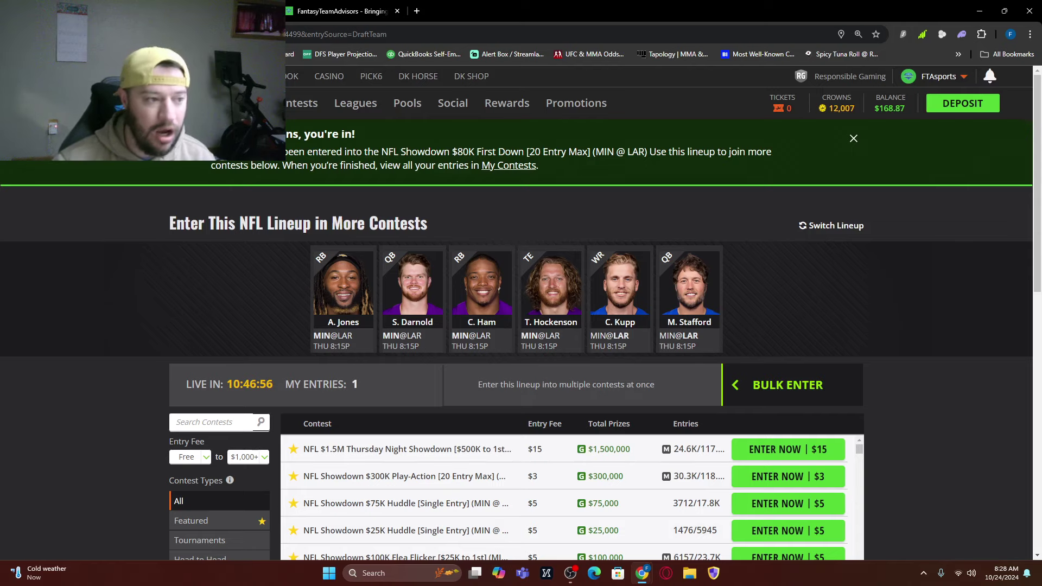
- Switch to the FantasyTeamAdvisors browser tab
left_click(337, 11)
mouse_move(456, 191)
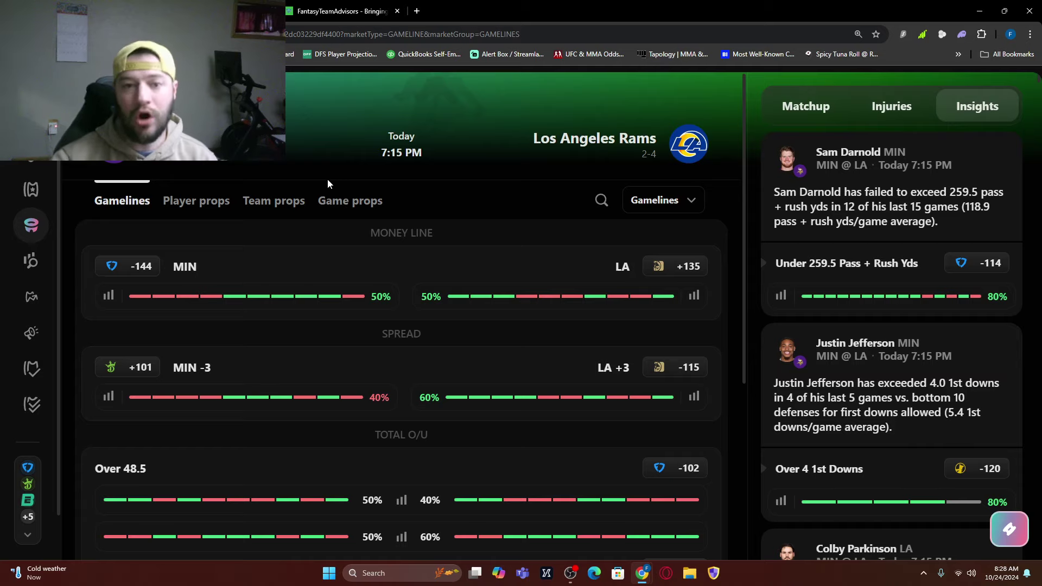
- Open Outlier's player props table, showing 2702 of 6781 props
left_click(30, 261)
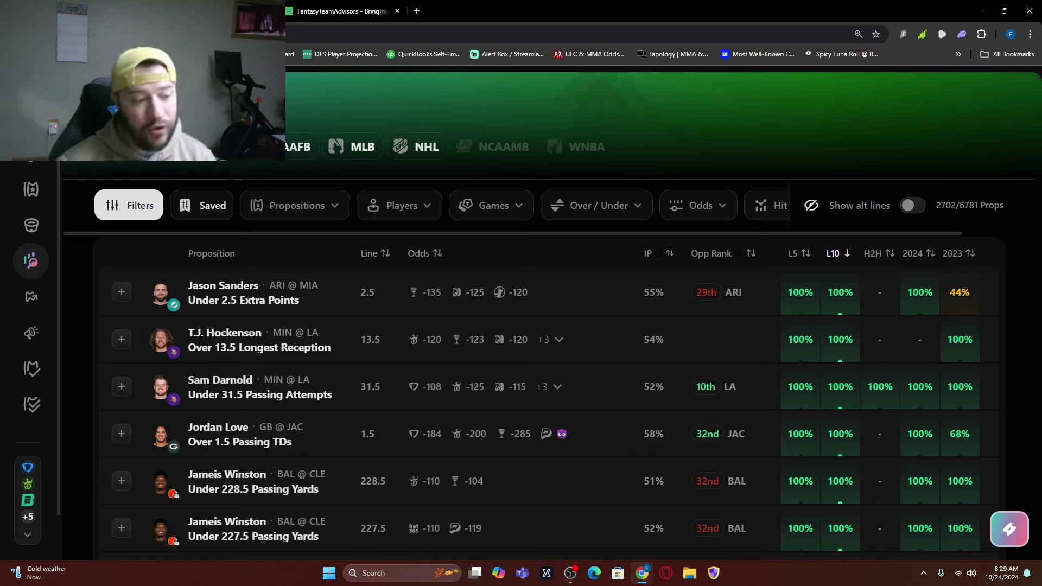
- Filter props to Justin Jefferson and add his Over 0.5 Touchdowns at -115 to picks
left_click(399, 206)
type("jeff")
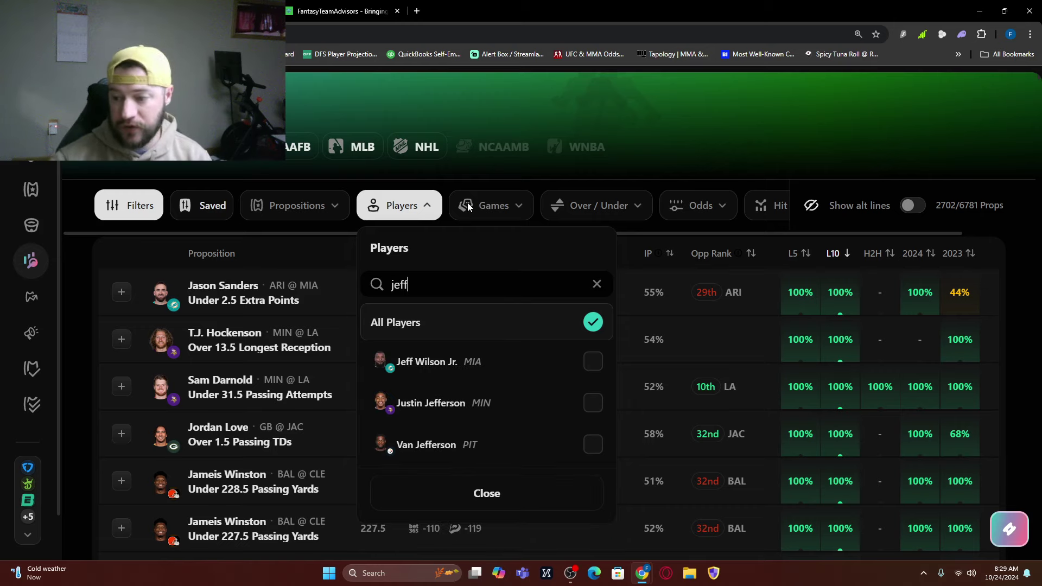
left_click(593, 403)
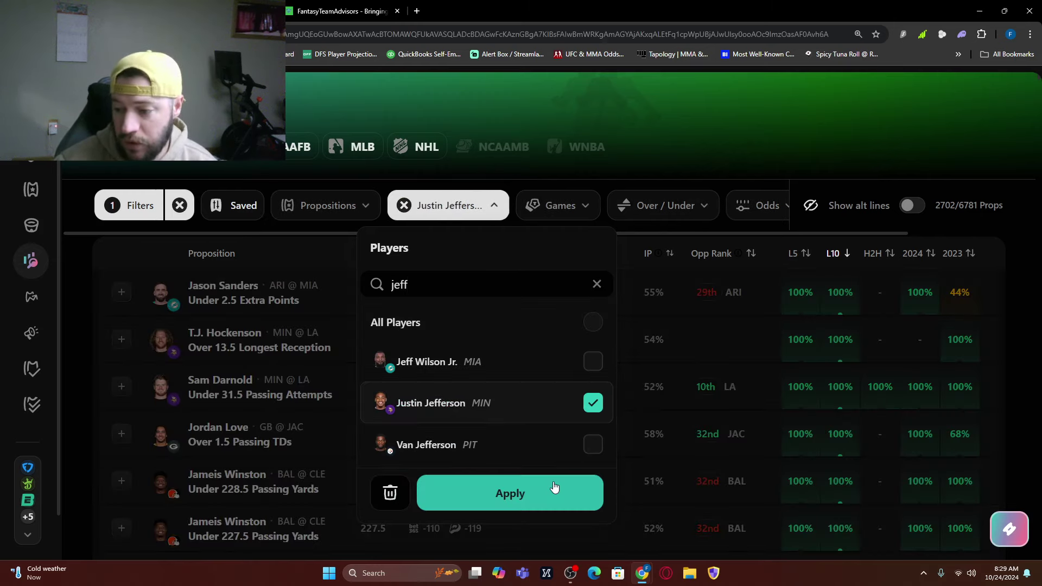
left_click(553, 491)
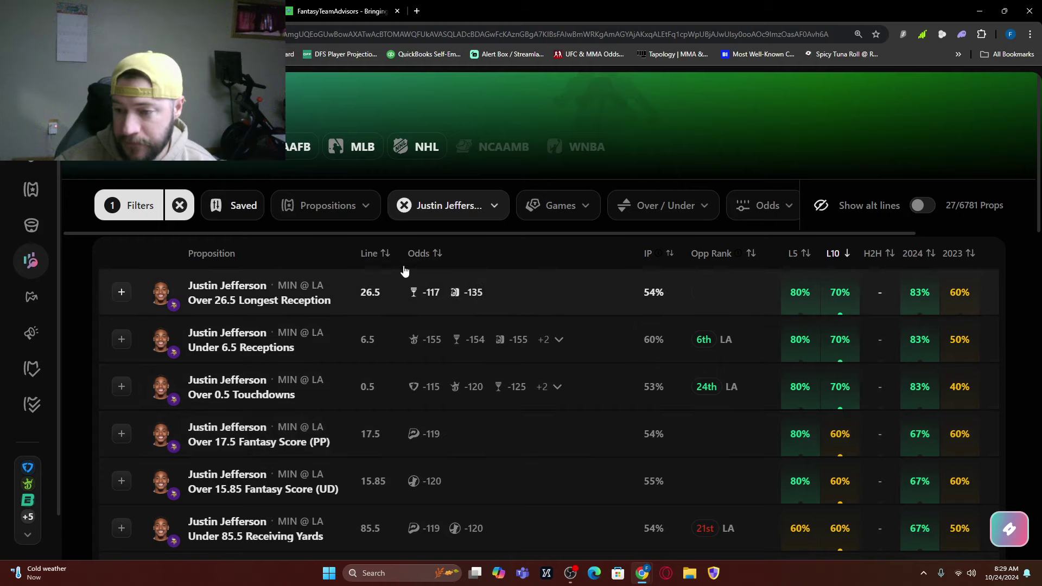
left_click(310, 391)
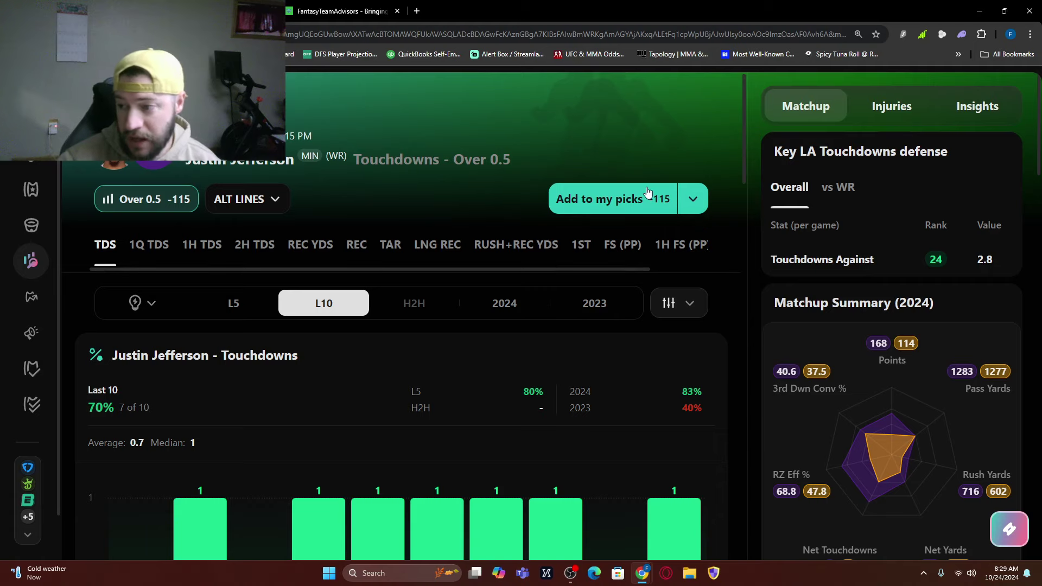
left_click(652, 210)
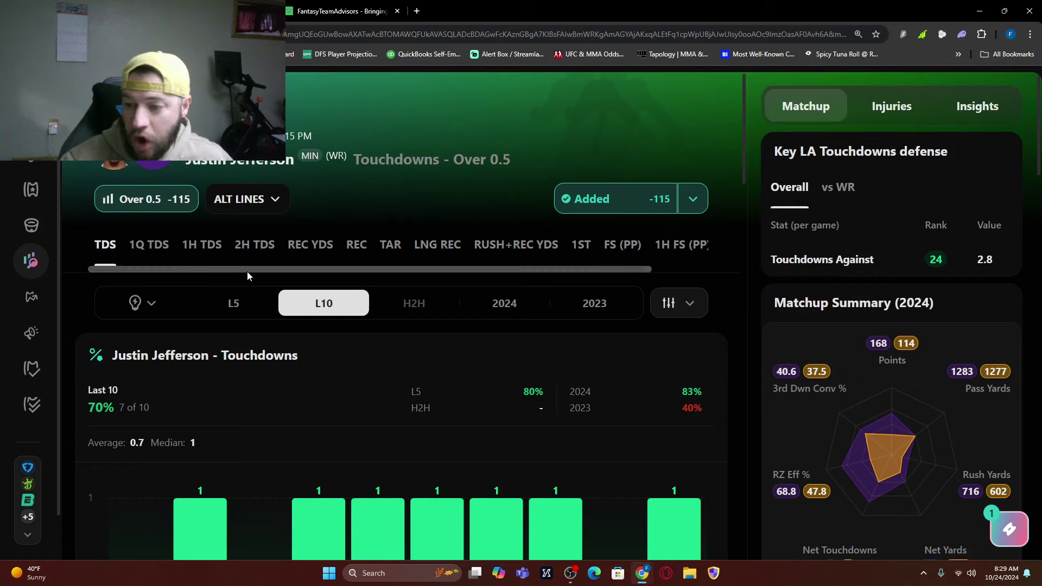
- Switch to Jefferson's receiving yards prop and set the alternate line to Over 99.5
left_click(303, 244)
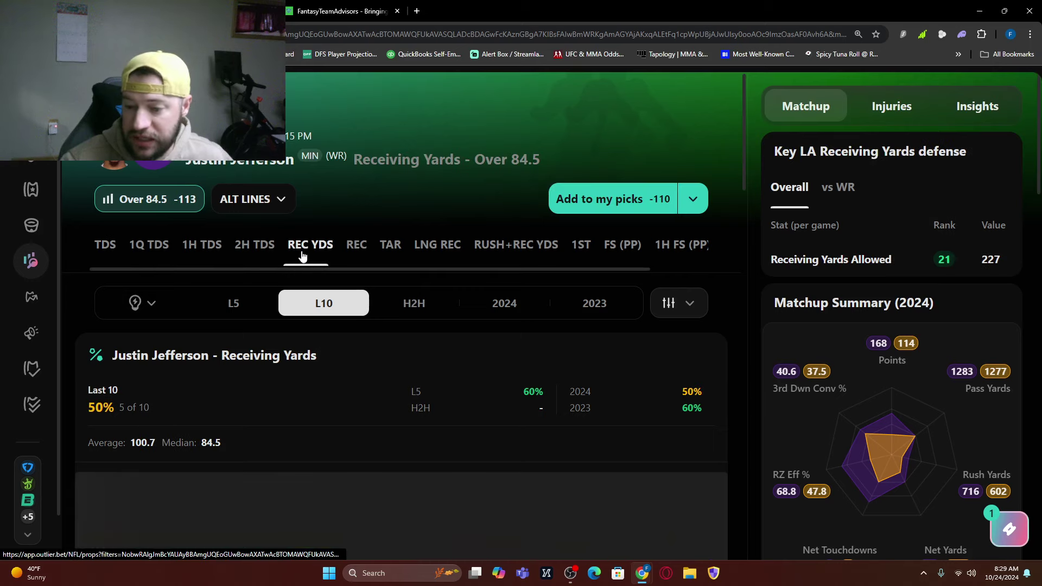
scroll(326, 282, "down", 3)
scroll(373, 354, "down", 1)
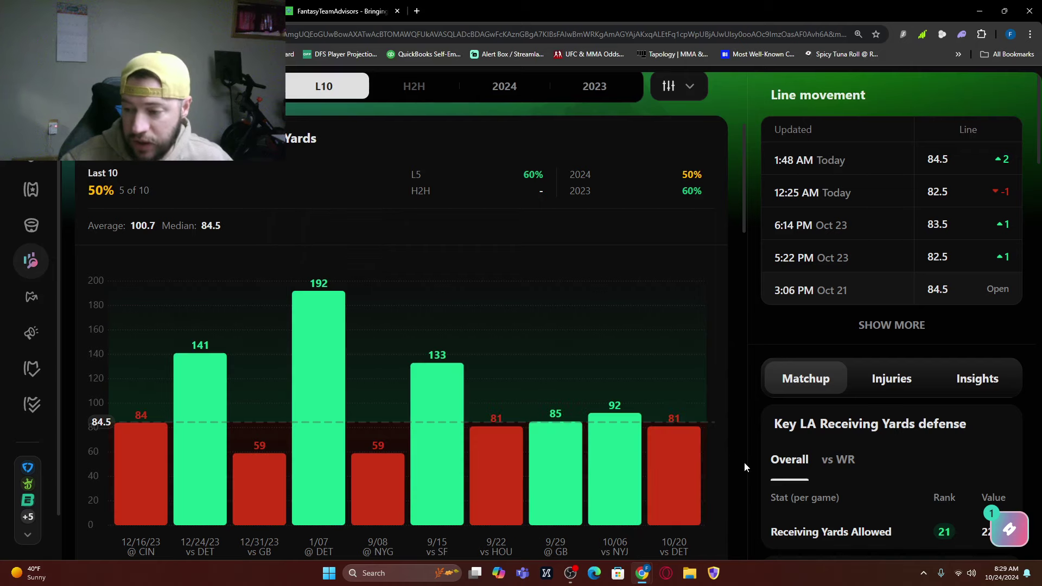
scroll(669, 435, "down", 2)
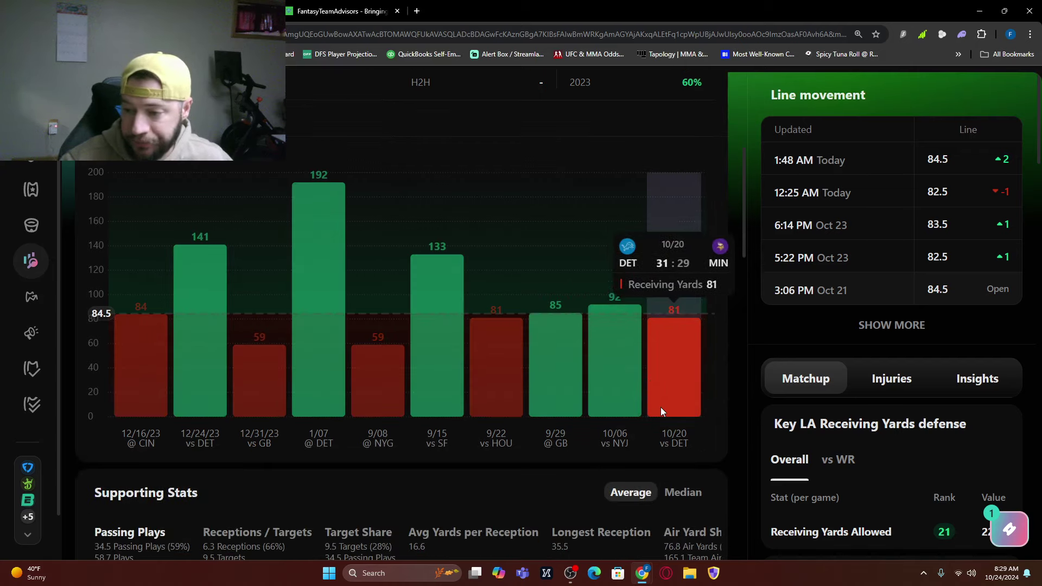
scroll(282, 228, "up", 5)
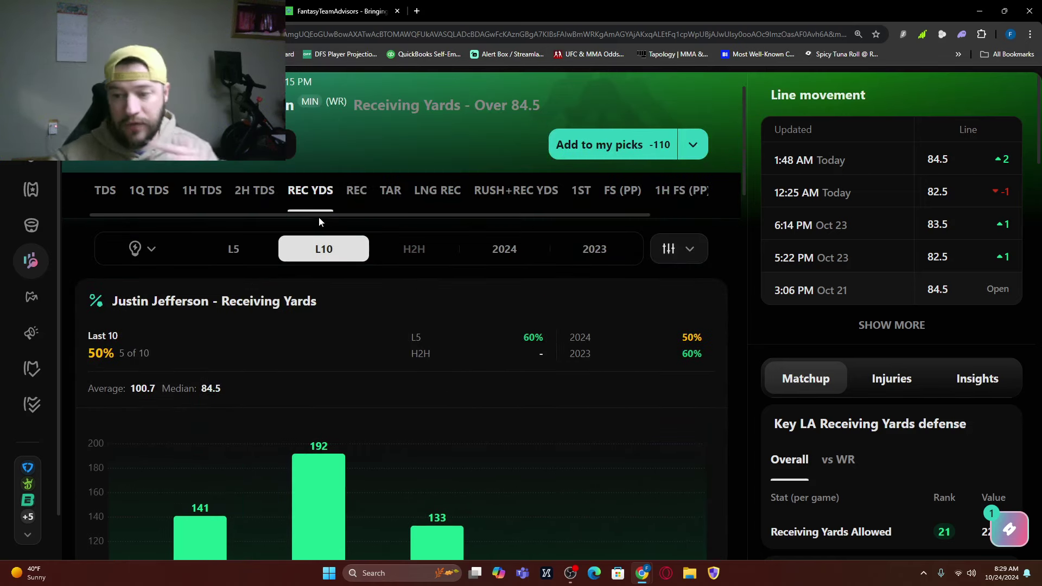
left_click(233, 144)
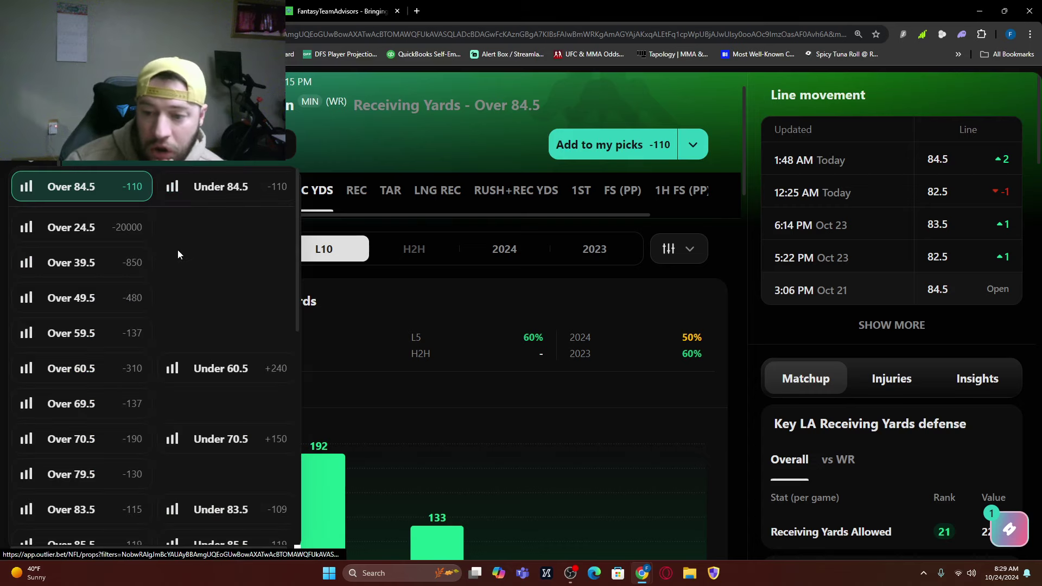
scroll(130, 412, "down", 3)
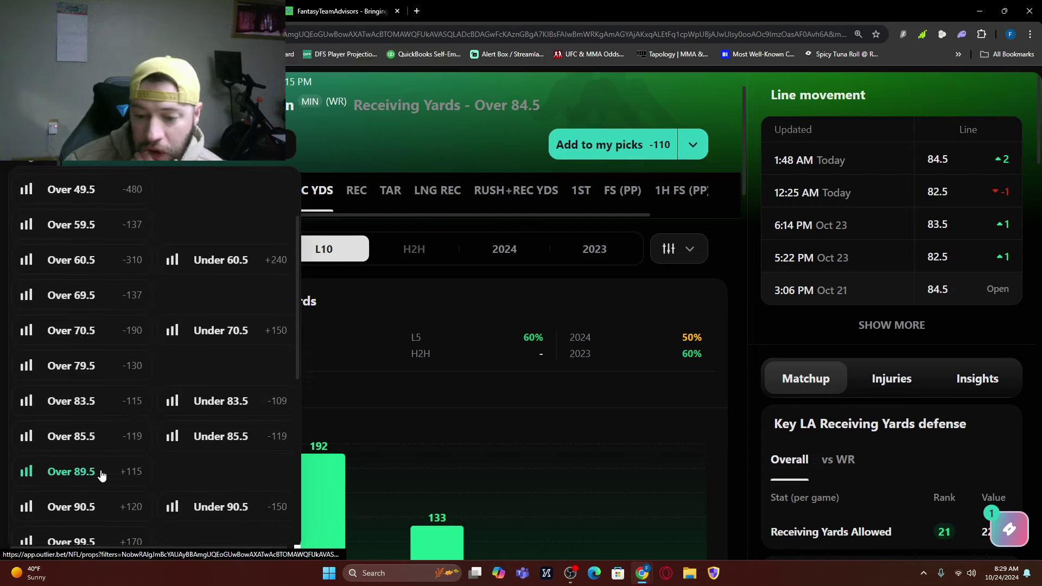
left_click(104, 491)
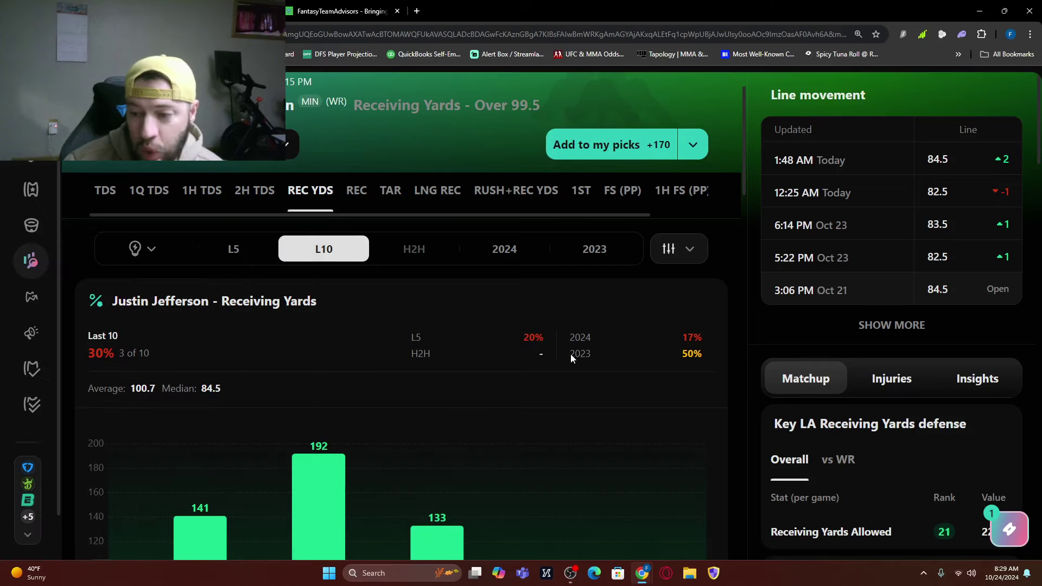
- Add Receiving Yards Over 99.5 at +170 to picks and return to his props list
scroll(646, 320, "down", 4)
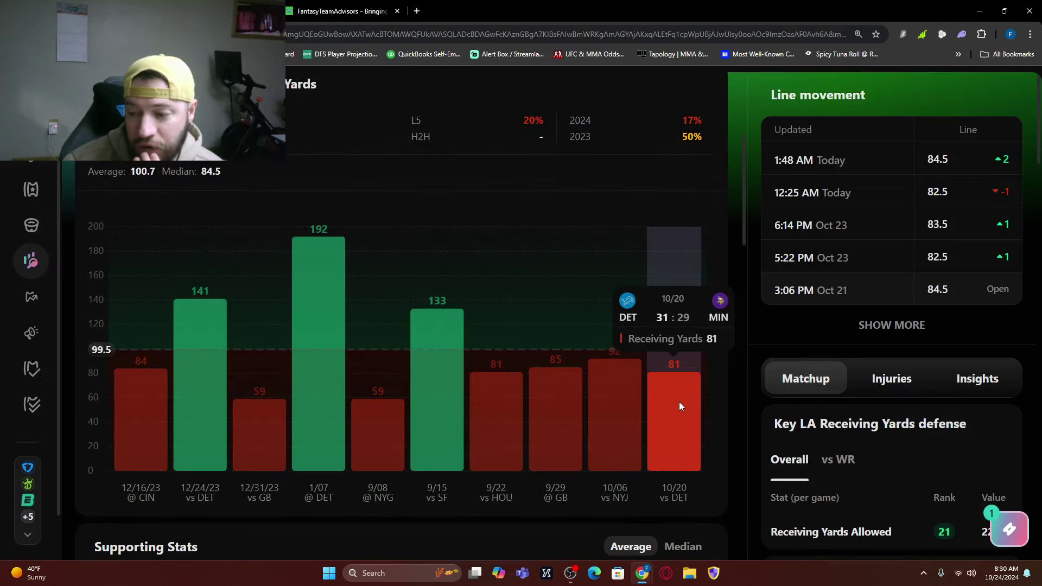
mouse_move(505, 424)
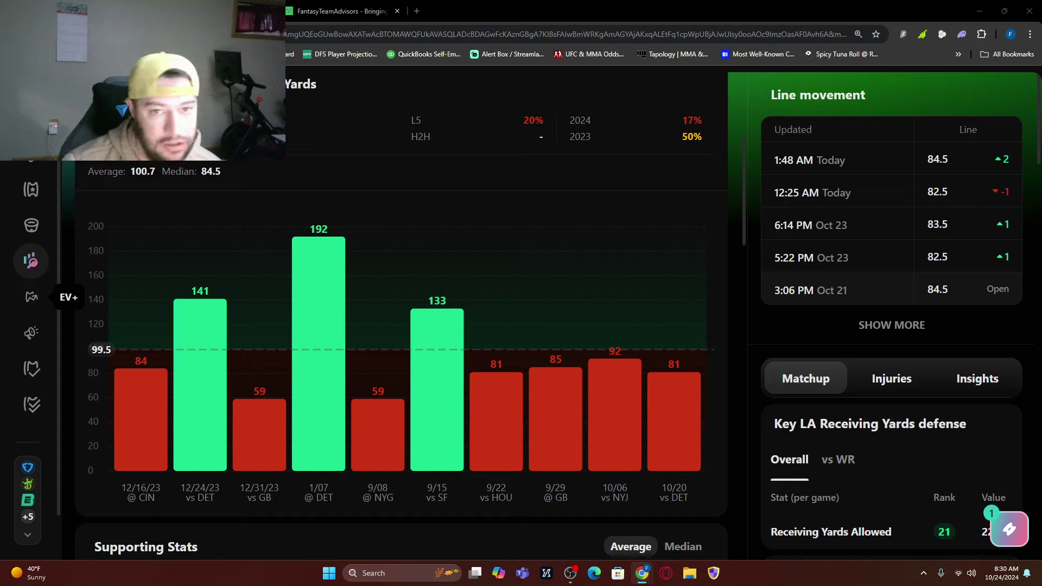
scroll(302, 246, "up", 2)
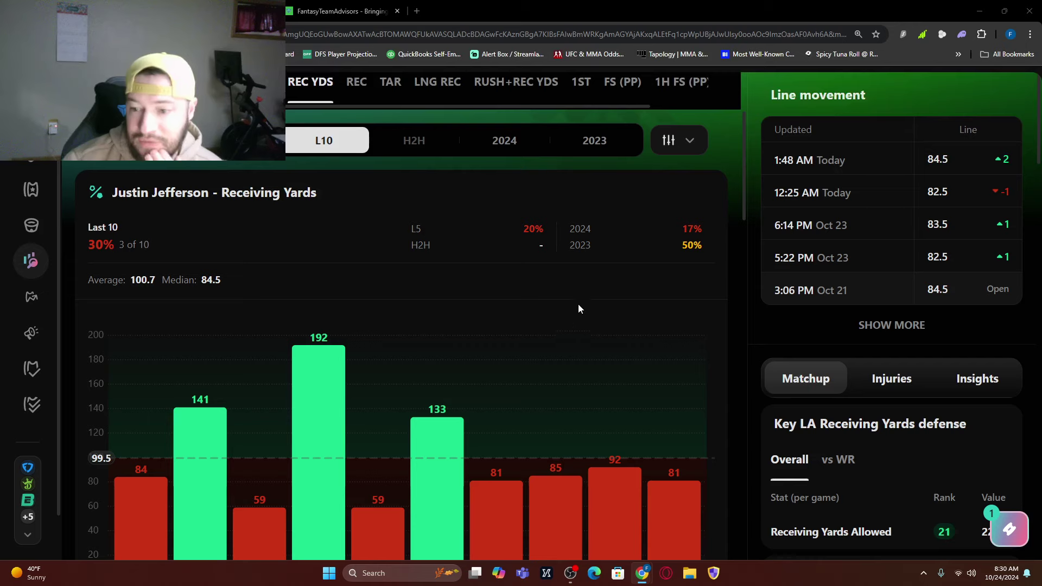
scroll(374, 325, "up", 3)
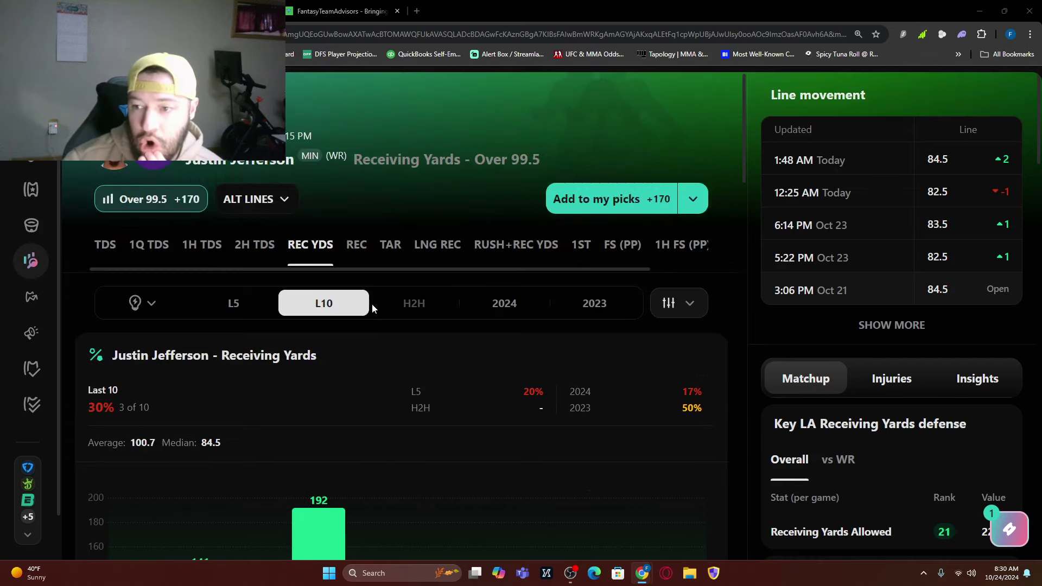
left_click(607, 210)
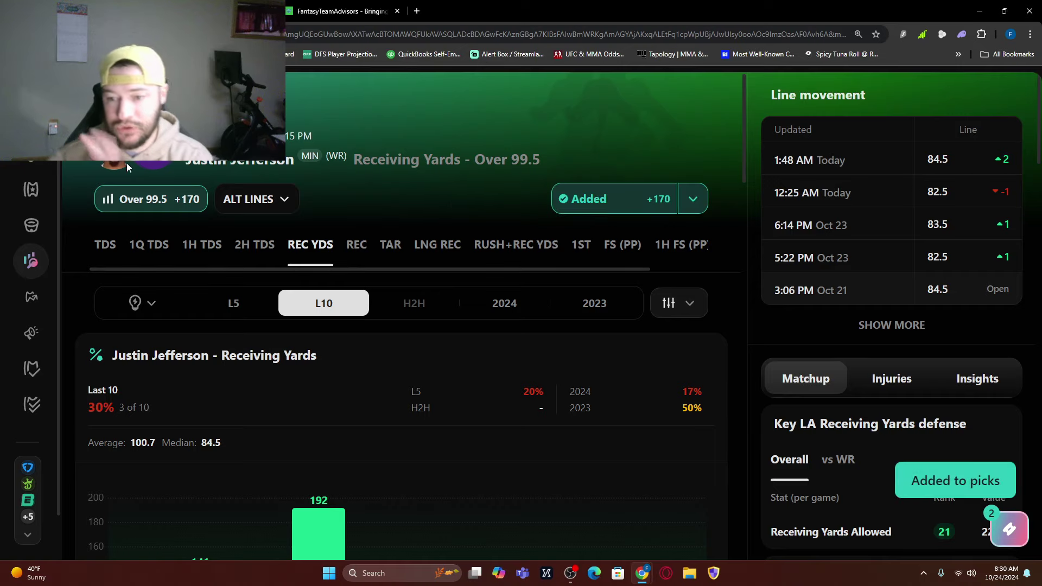
key("Escape")
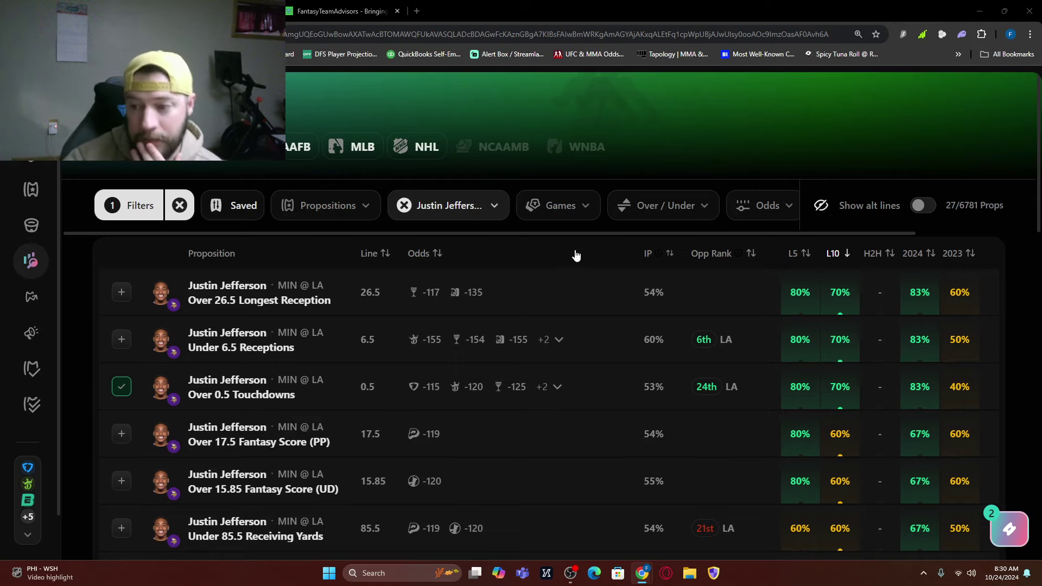
- Replace the Jefferson filter with Matthew Stafford and open his Passing Yards Over 238.5 prop
left_click(404, 205)
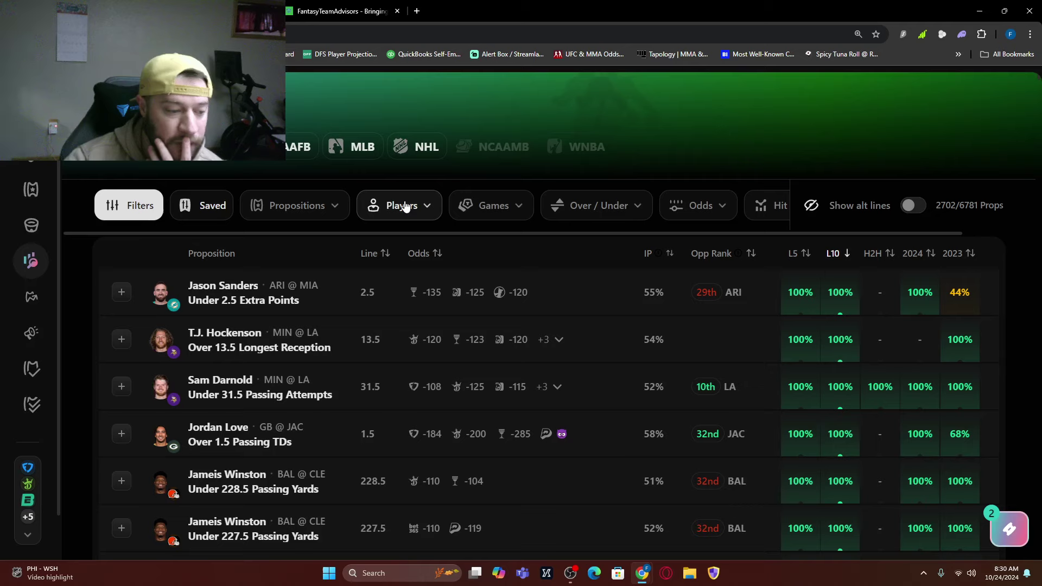
left_click(412, 205)
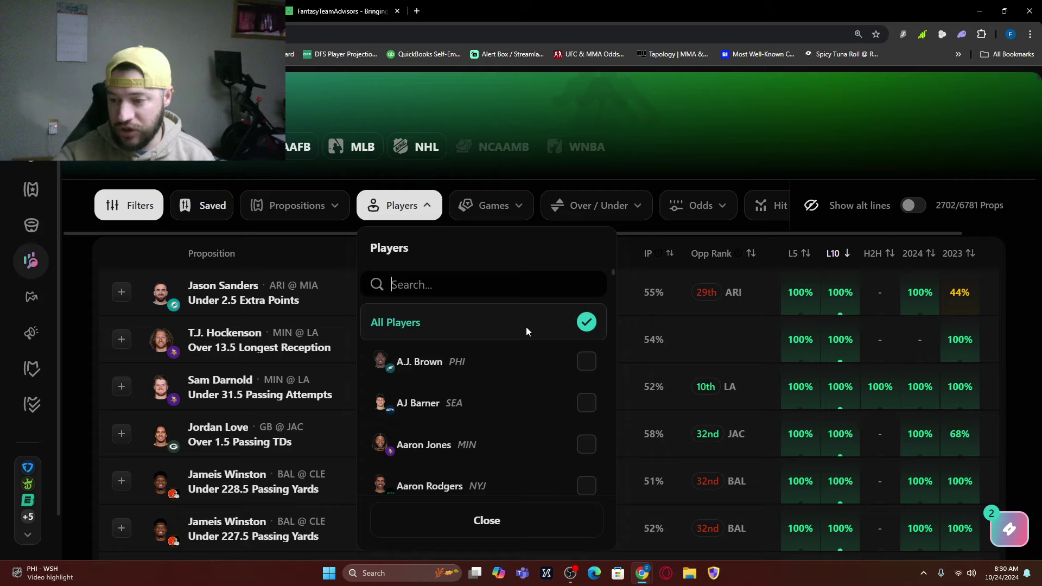
type("staff")
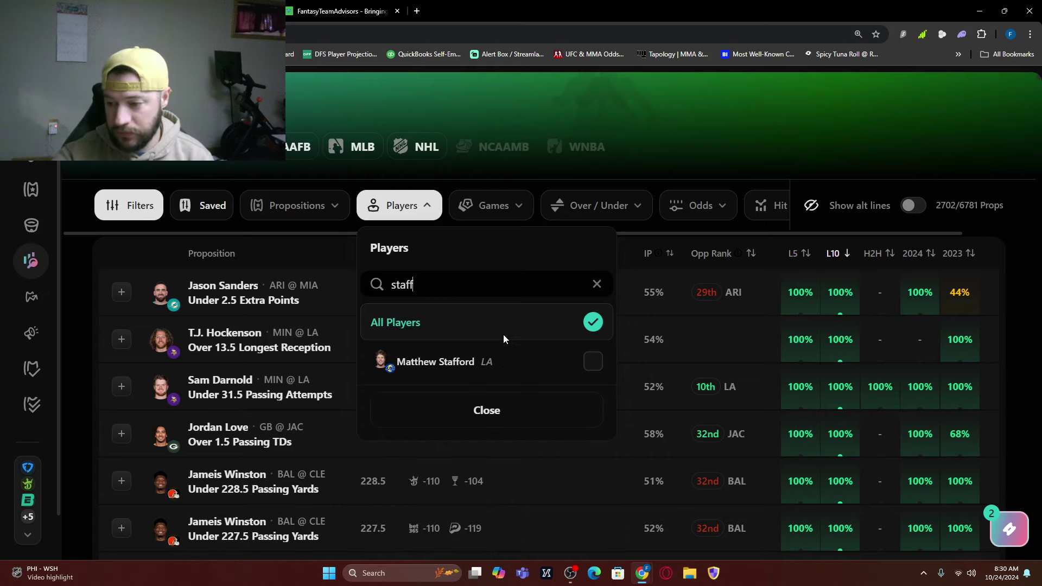
left_click(588, 358)
left_click(557, 417)
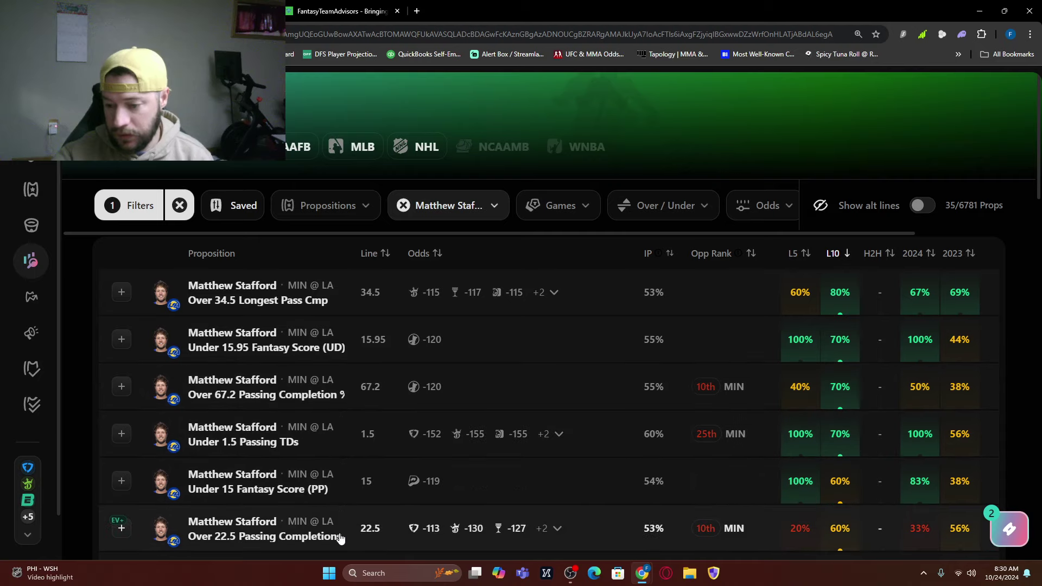
left_click(353, 300)
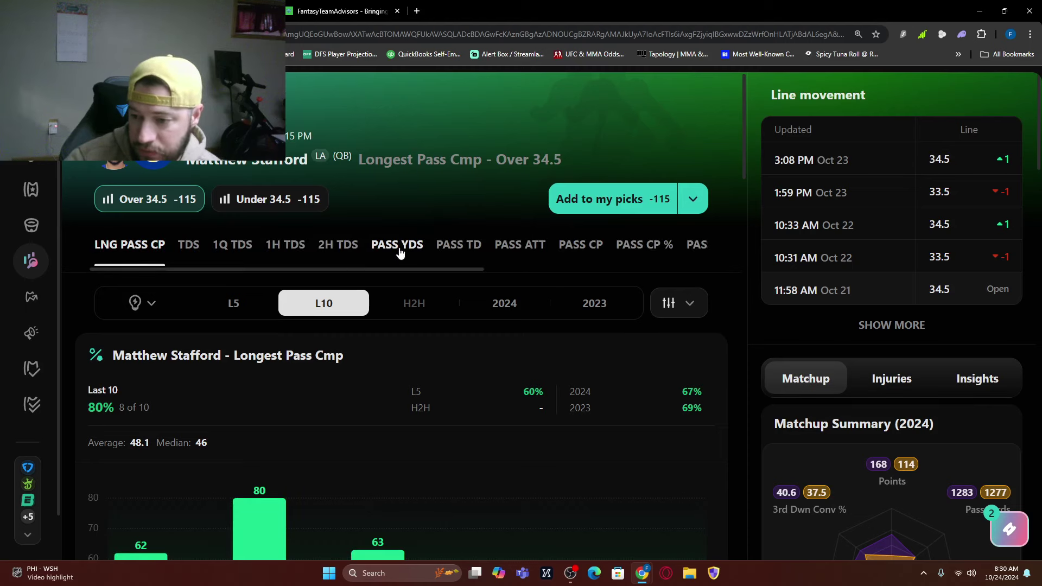
left_click(400, 248)
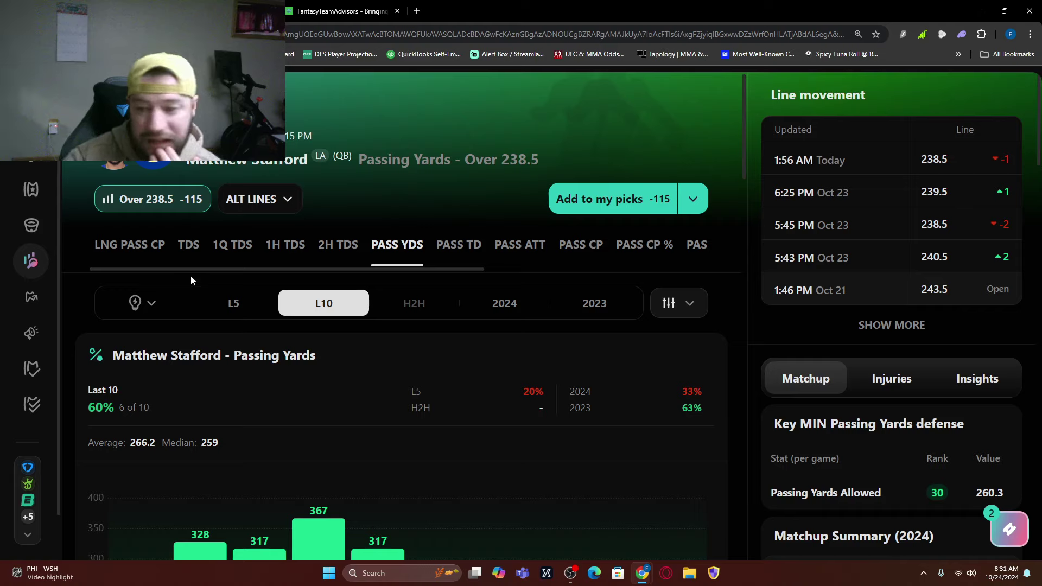
- Try Stafford's alternate passing yards line of Over 274.5
left_click(284, 200)
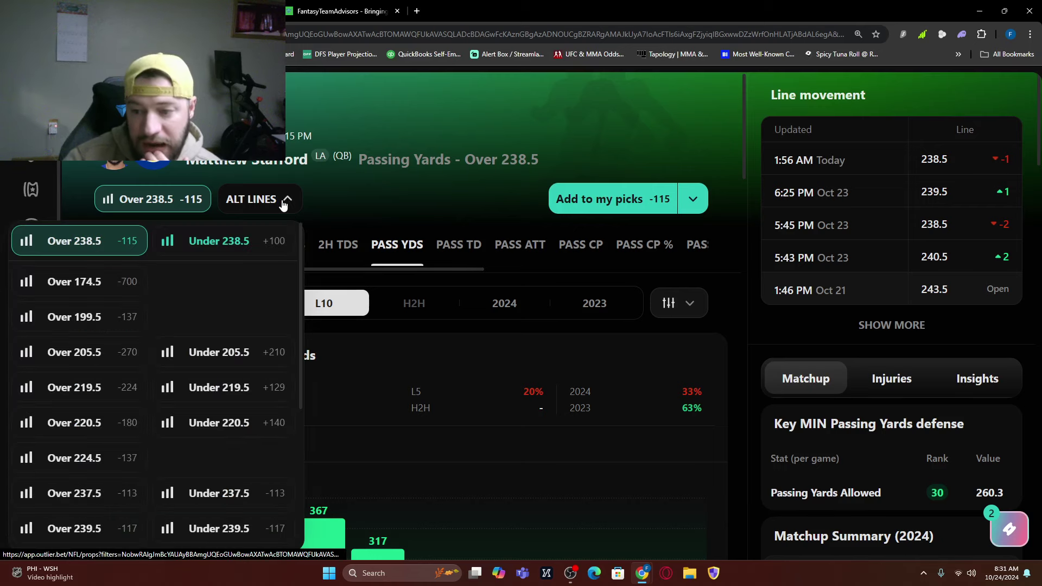
scroll(76, 412, "down", 3)
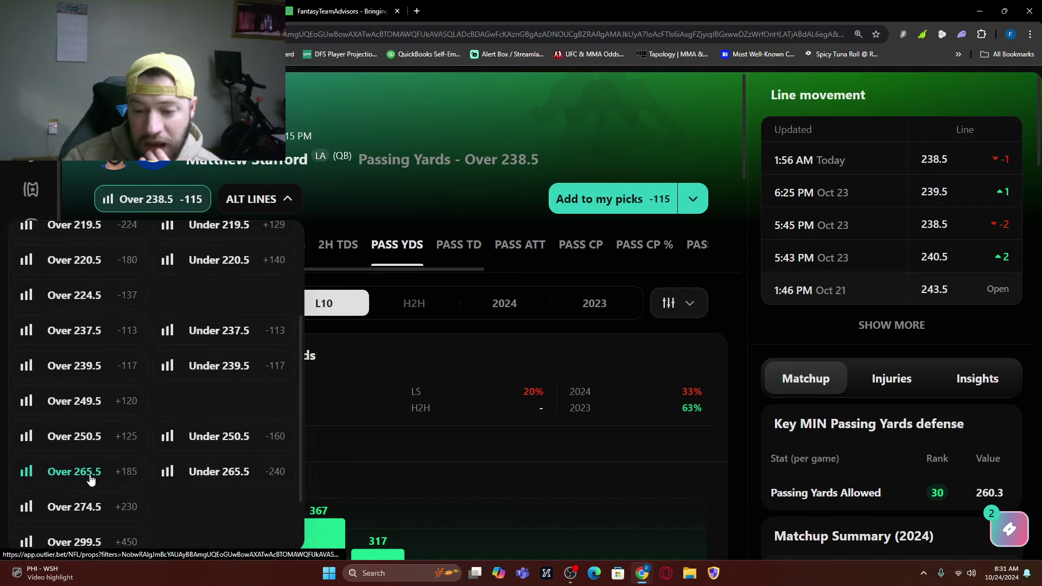
left_click(97, 507)
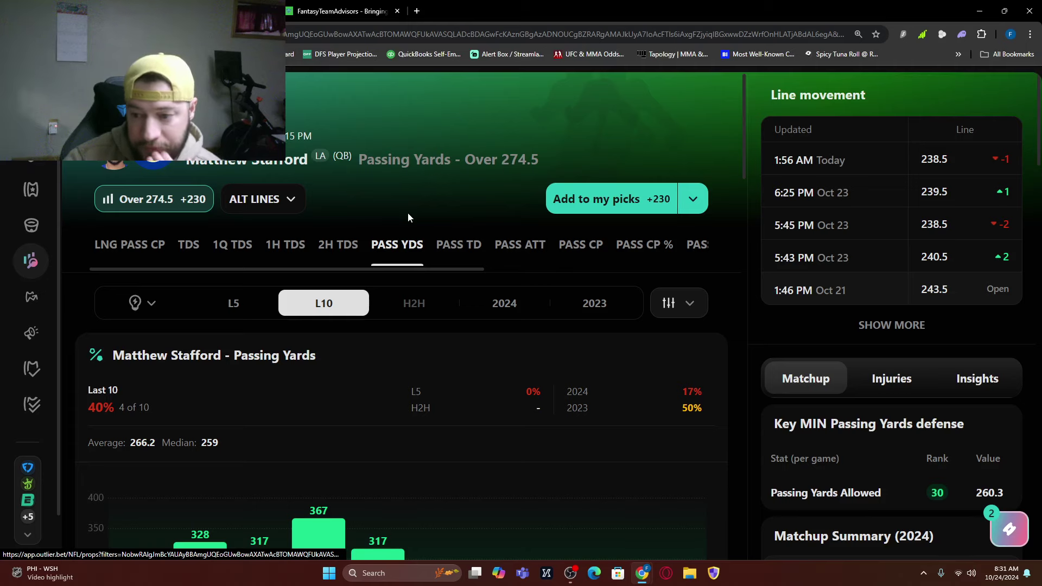
scroll(389, 265, "down", 3)
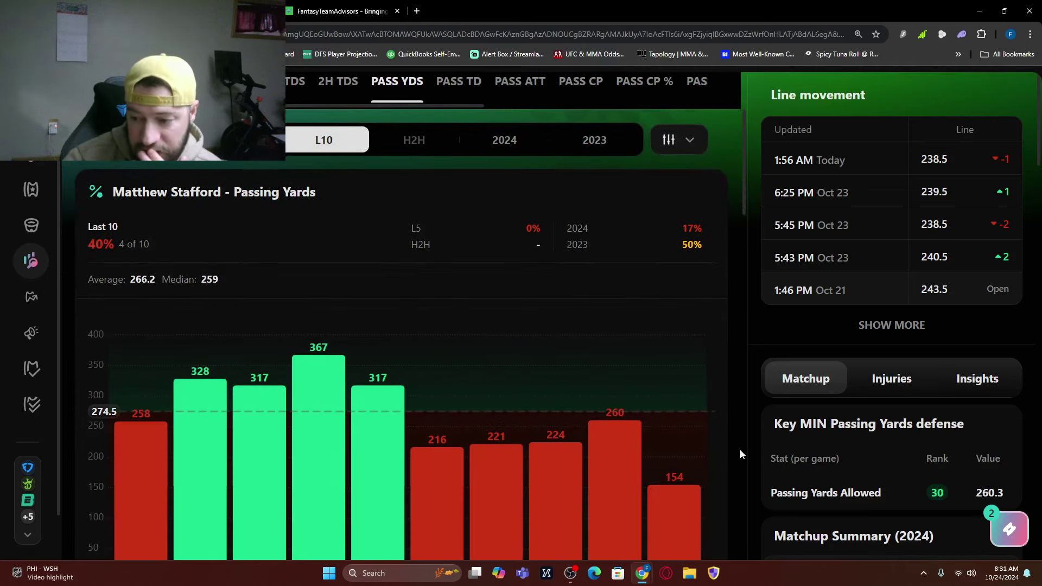
scroll(678, 429, "down", 1)
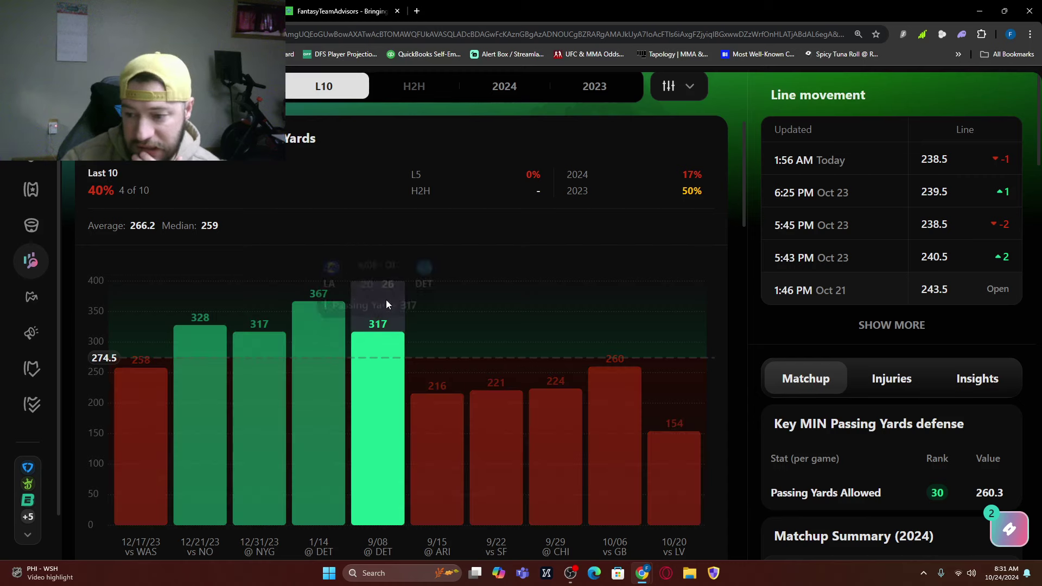
scroll(386, 300, "up", 3)
- Switch to Over 250.5 at +125, add it to picks, and close the detail
left_click(217, 151)
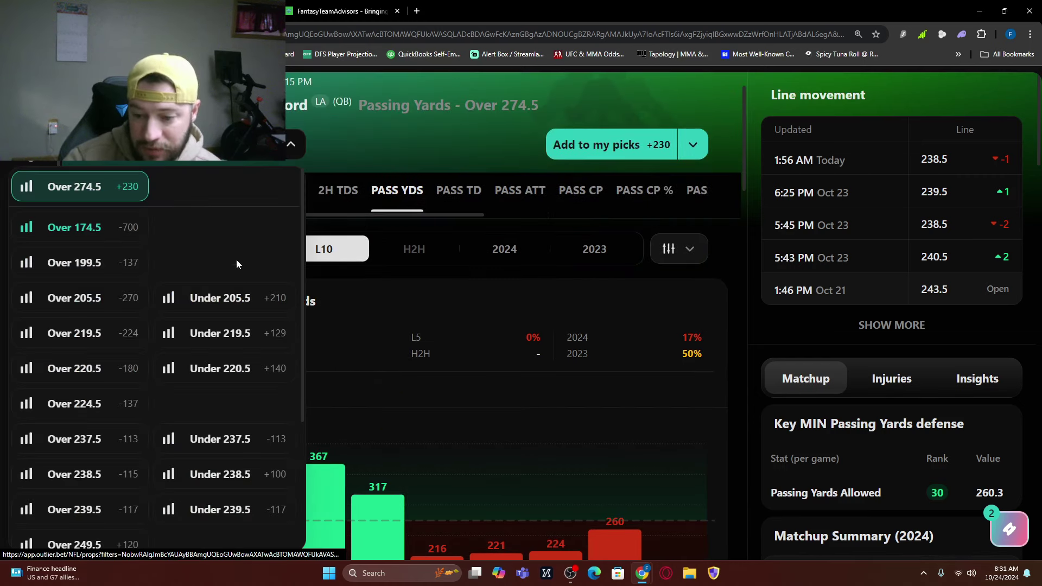
scroll(124, 462, "down", 4)
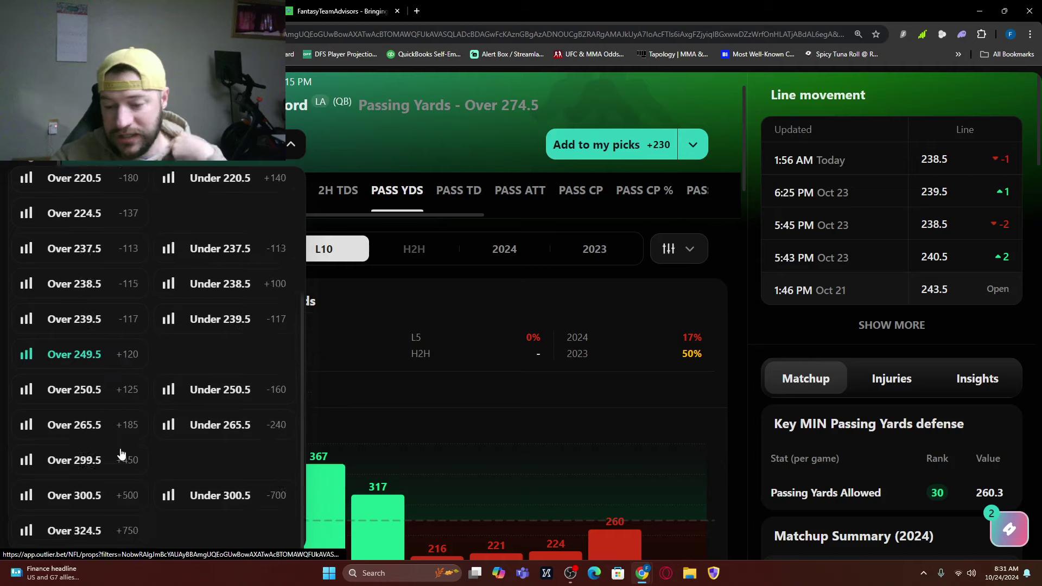
left_click(101, 391)
scroll(564, 363, "down", 2)
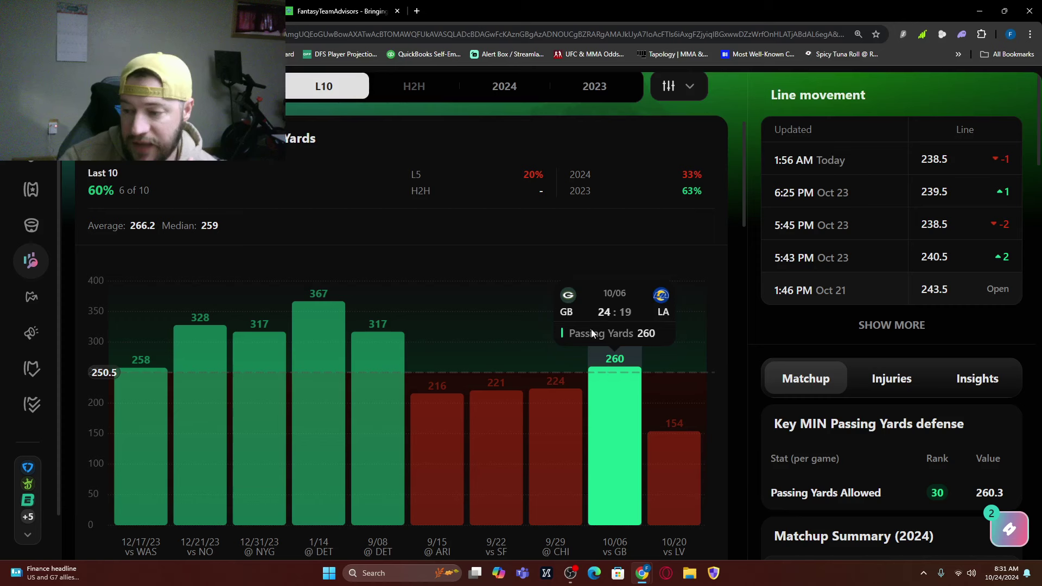
scroll(584, 305, "up", 3)
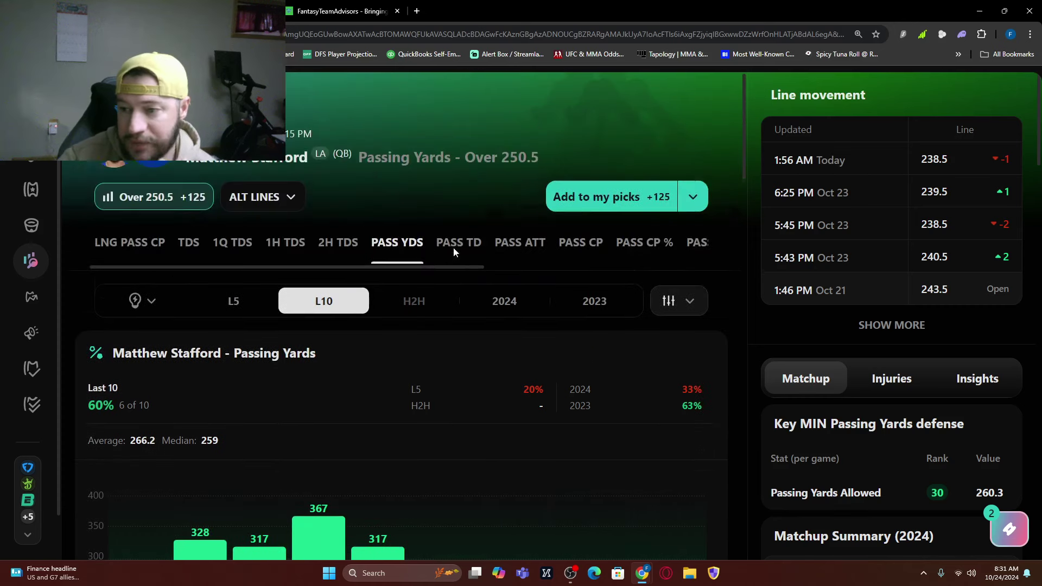
left_click(591, 202)
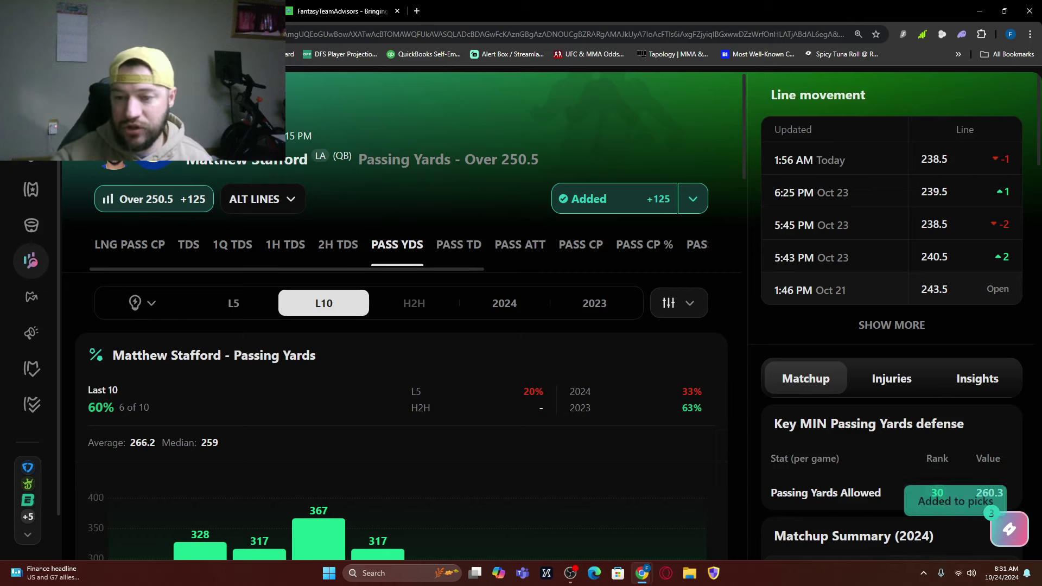
key("Escape")
- Filter props to Aaron Jones and add his Longest Rush Over 14.5 at -120 to picks
left_click(404, 209)
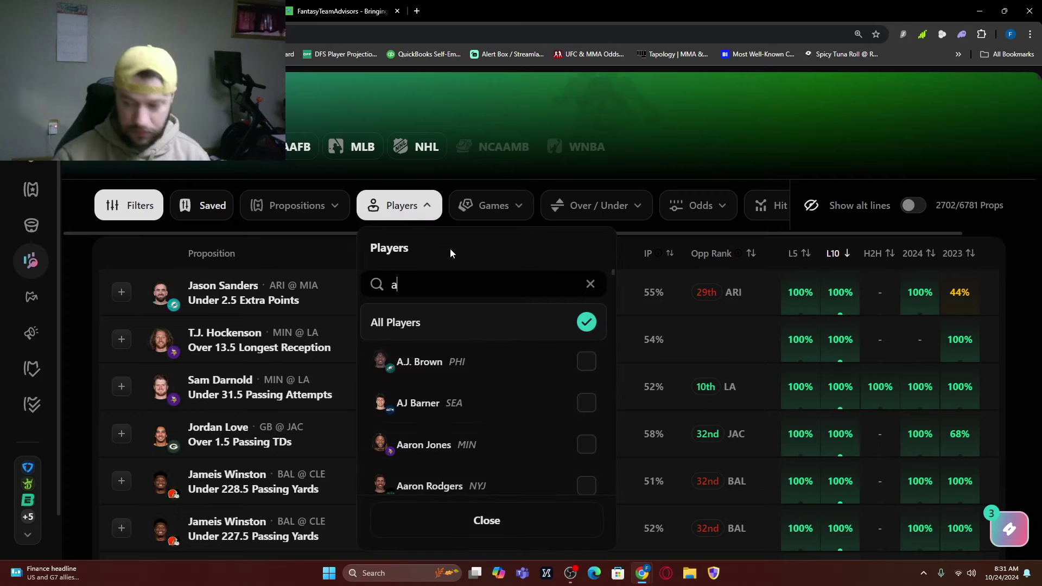
type("aaron jon")
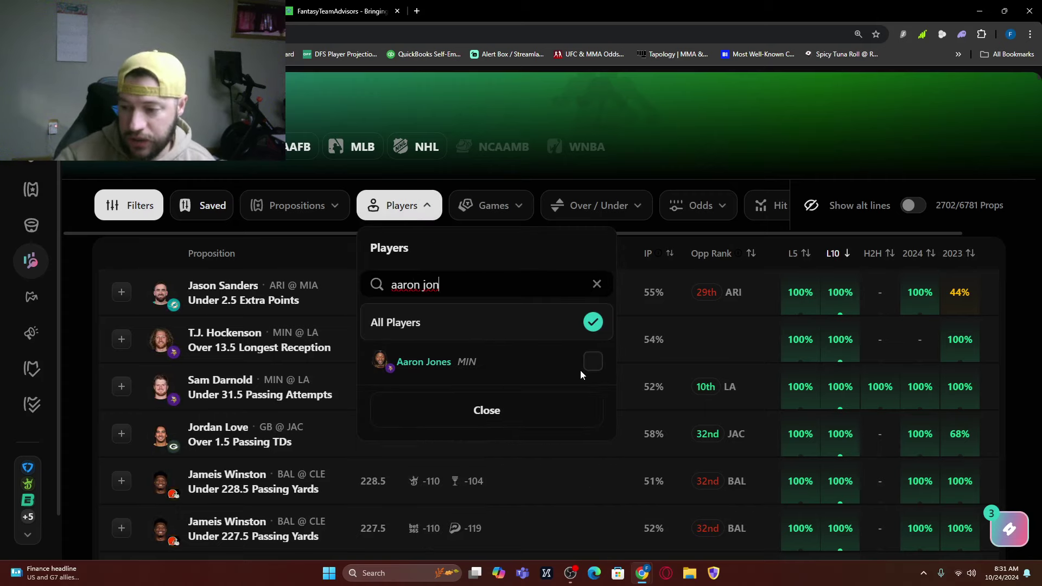
left_click(581, 370)
left_click(532, 408)
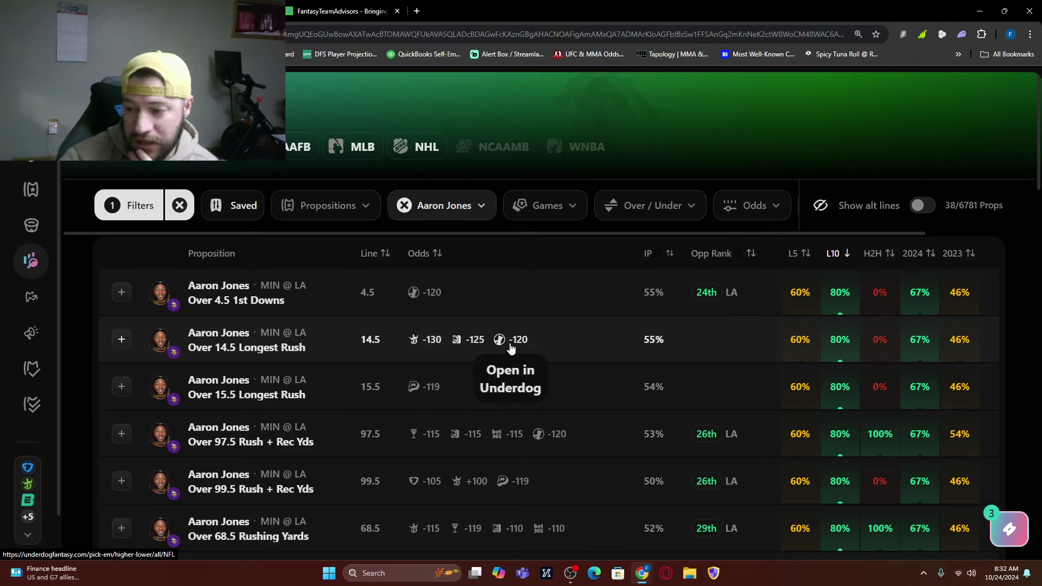
left_click(339, 348)
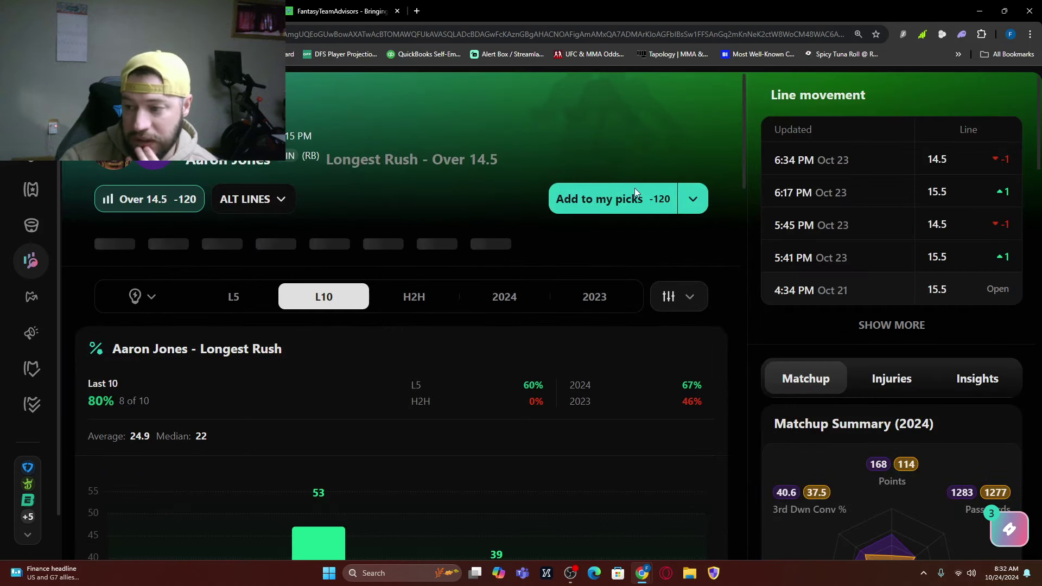
left_click(627, 208)
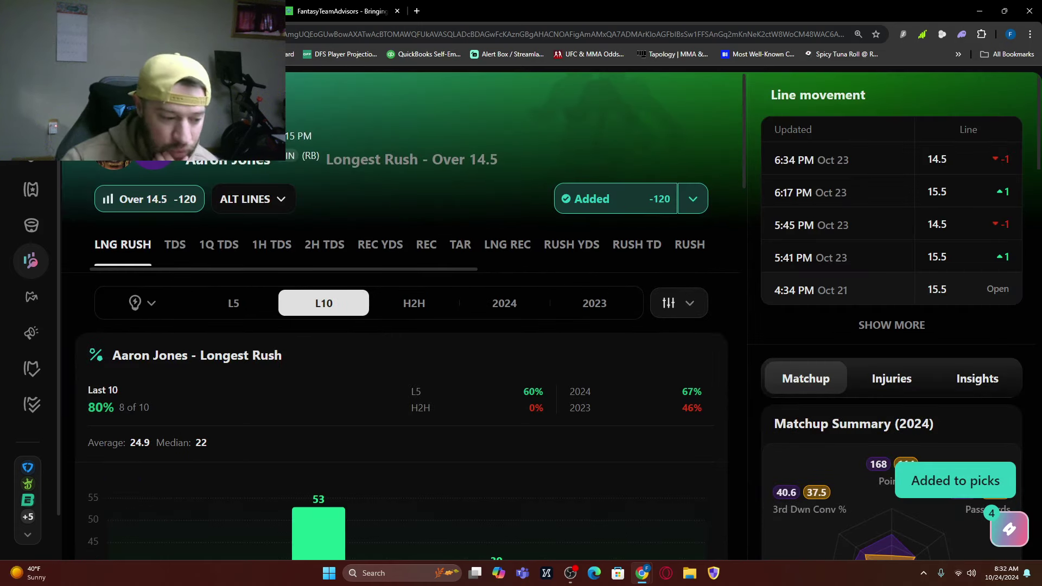
key("alt+Left")
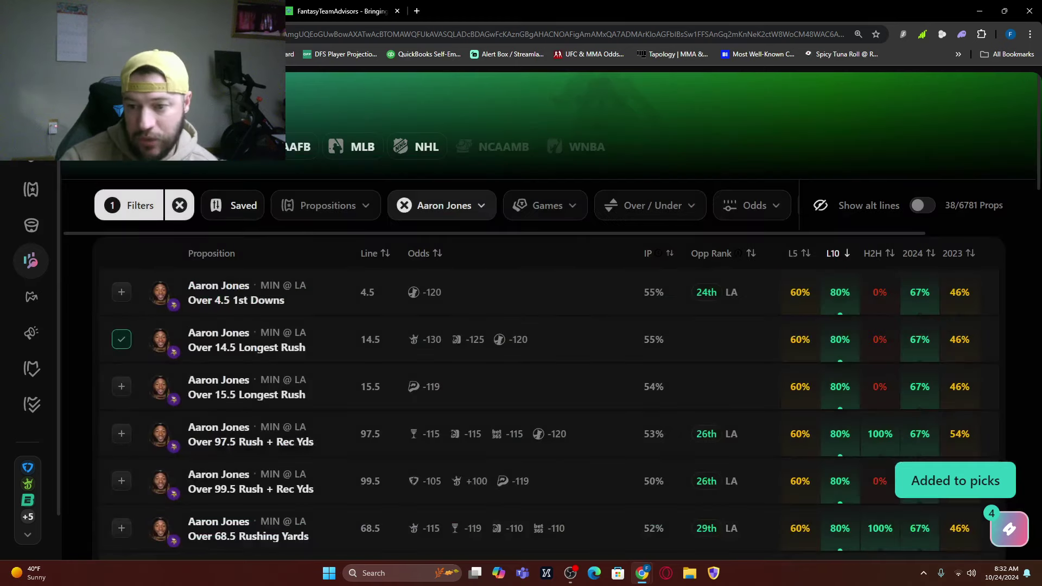
- Swap the Aaron Jones filter for Kyren Williams and add his Touchdowns Over 0.5 at -137
left_click(400, 205)
left_click(422, 209)
type("will")
key("BackSpace")
key("BackSpace")
key("BackSpace")
key("BackSpace")
type("kyr")
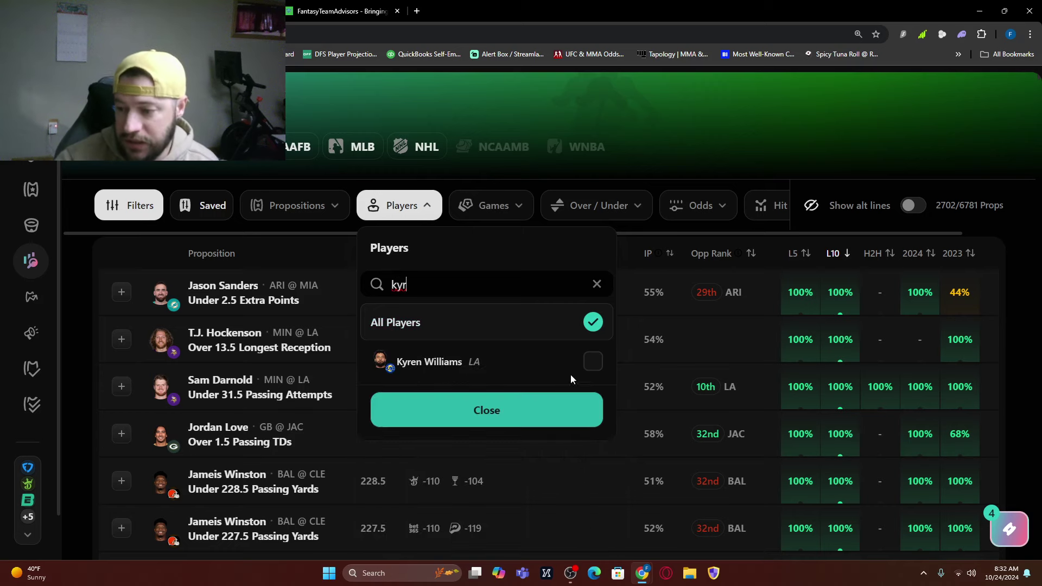
left_click(593, 362)
left_click(546, 418)
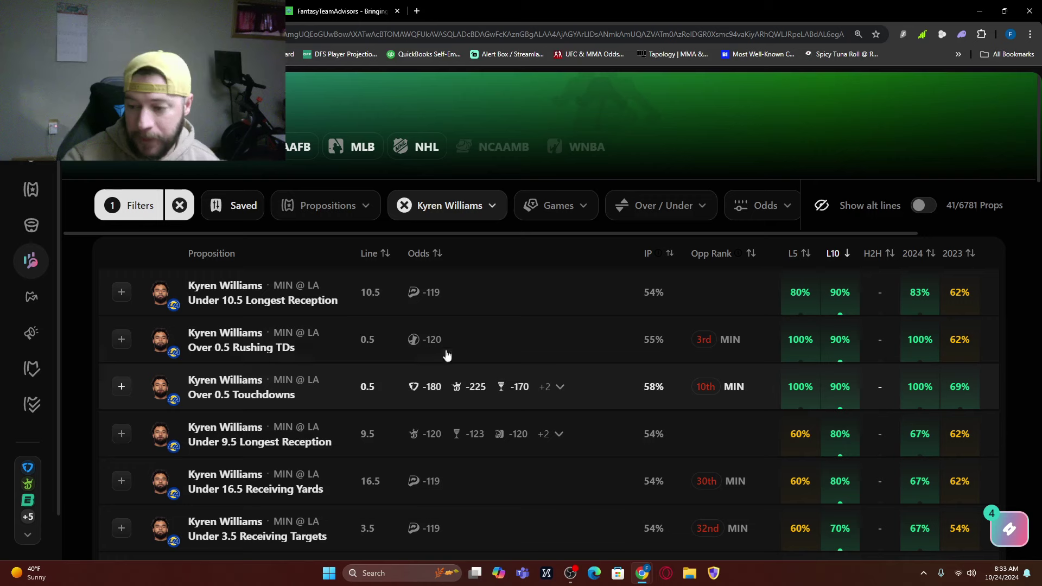
left_click(326, 402)
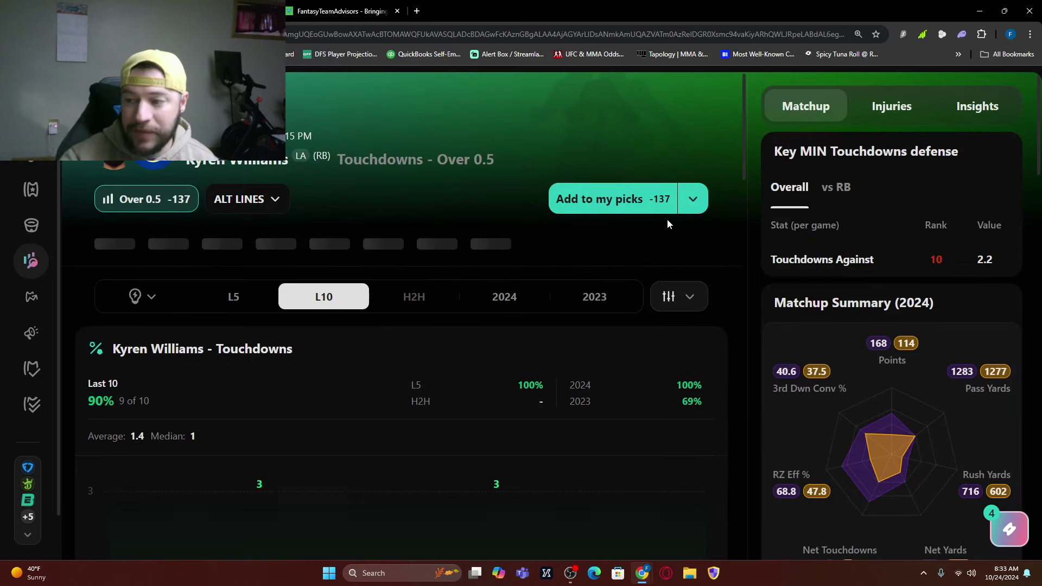
left_click(643, 196)
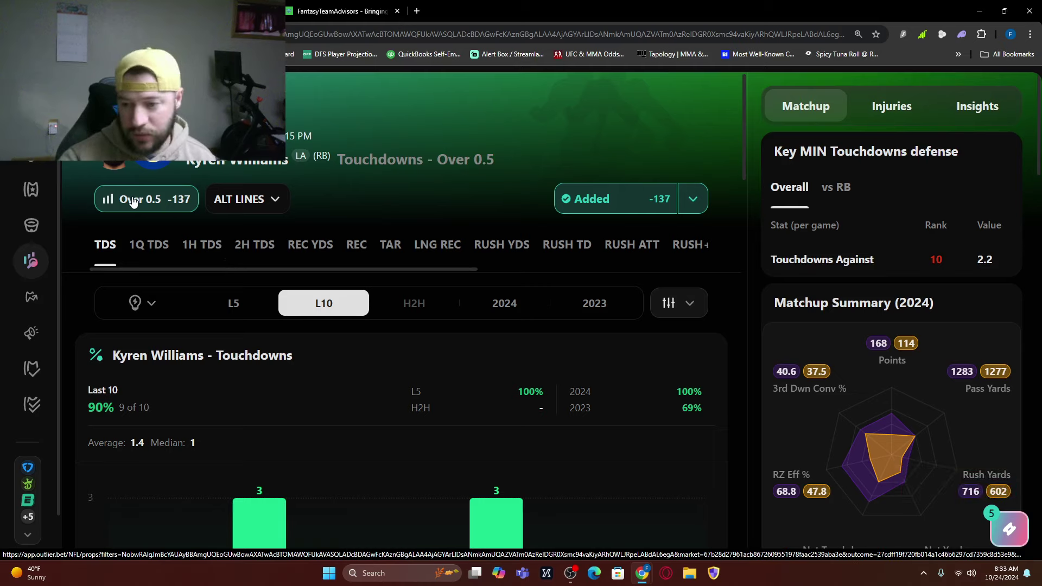
- Return to the props list and replace the Kyren Williams filter with T.J. Hockenson
key("alt+Left")
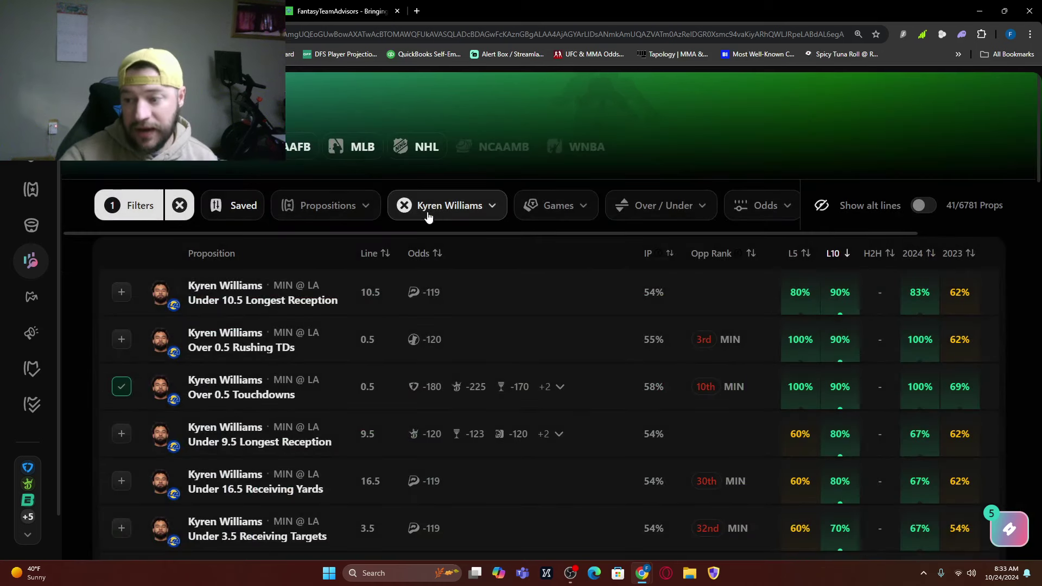
left_click(405, 209)
left_click(425, 207)
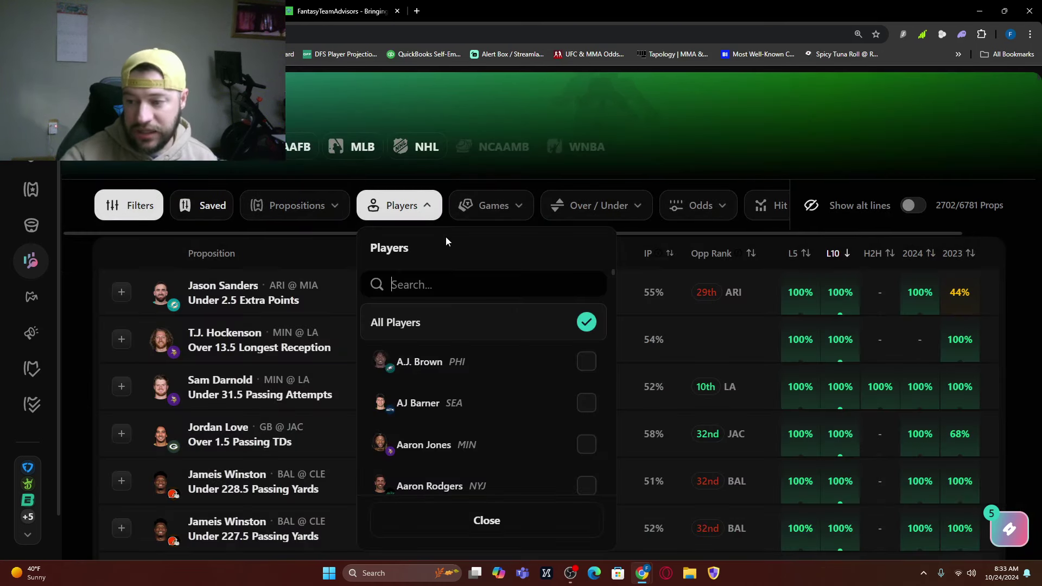
type("hock")
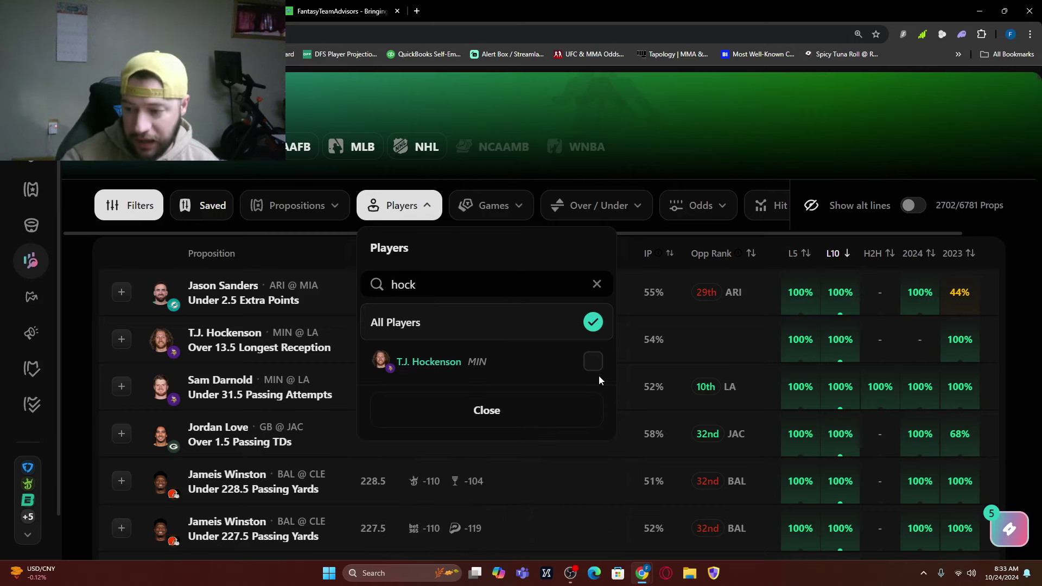
left_click(600, 375)
left_click(510, 408)
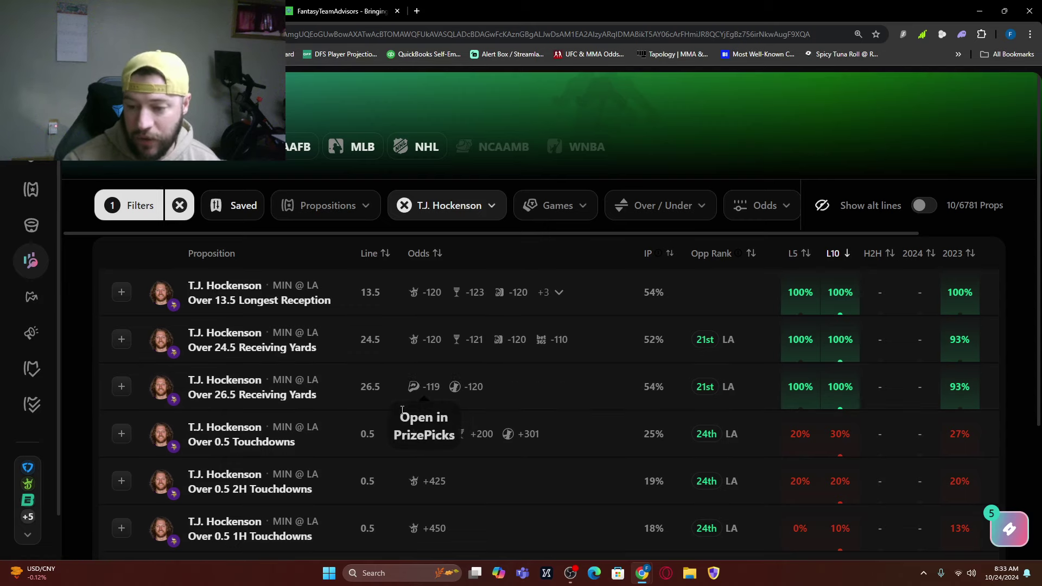
- Add Hockenson's Receiving Yards Over 24.5 at -110 to picks
left_click(335, 345)
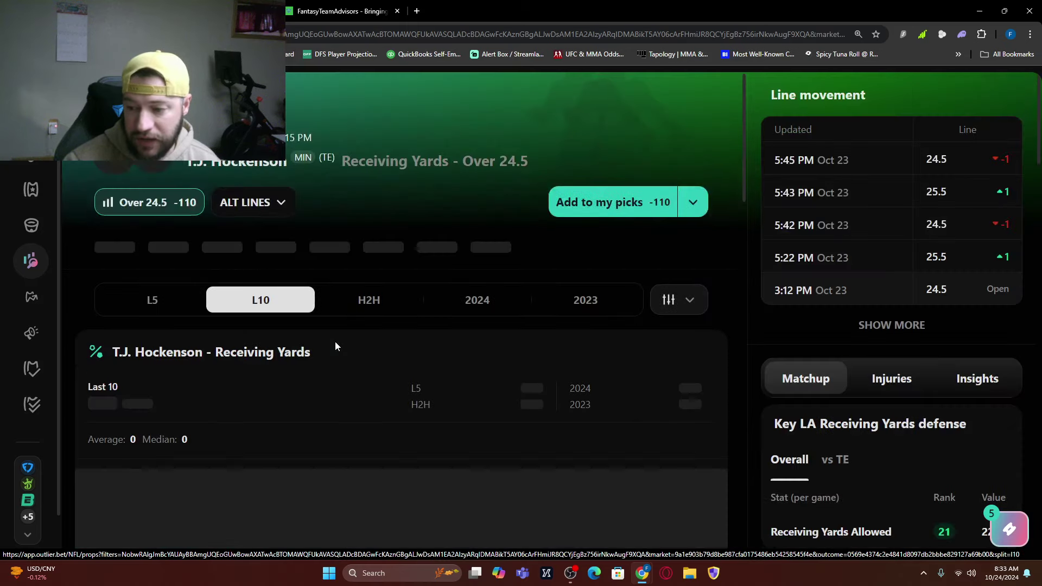
scroll(442, 340, "down", 6)
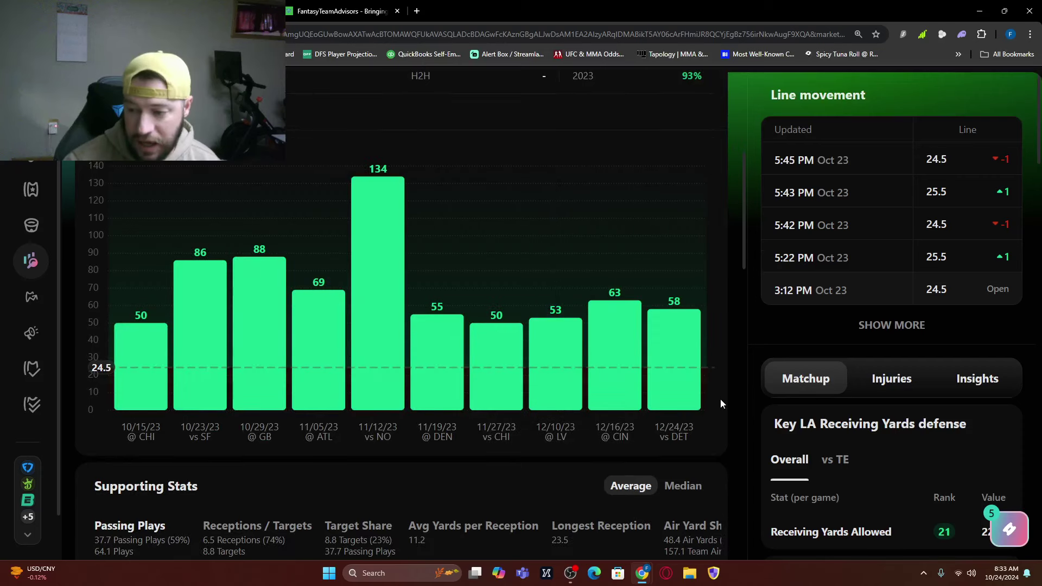
scroll(564, 284, "up", 4)
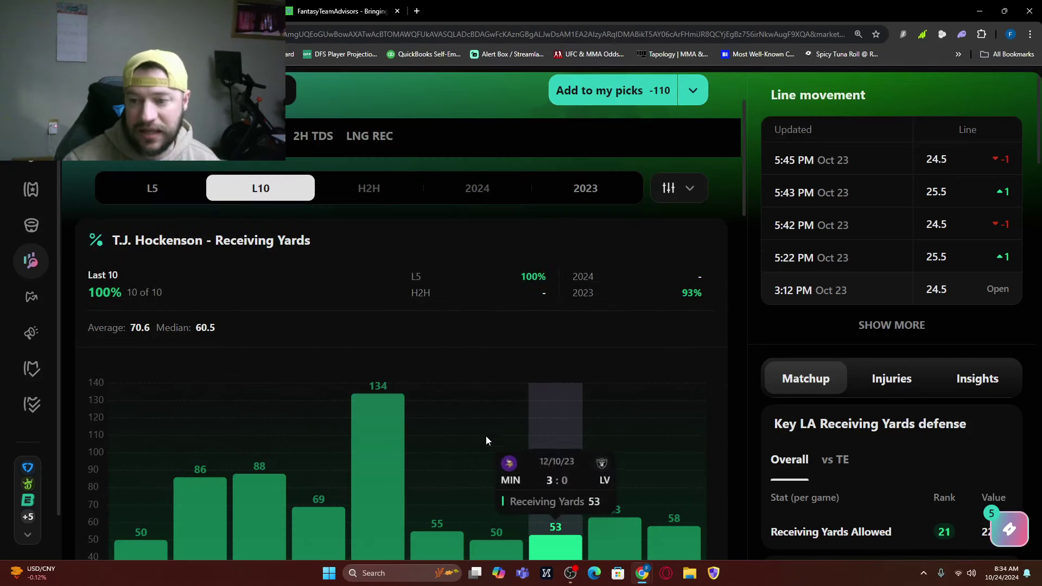
scroll(597, 376, "up", 2)
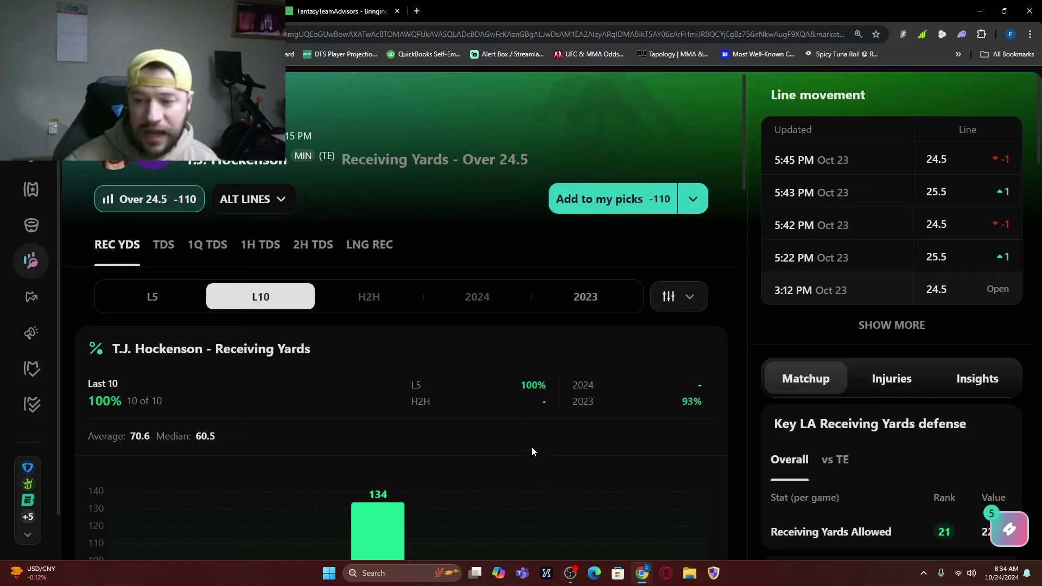
left_click(662, 198)
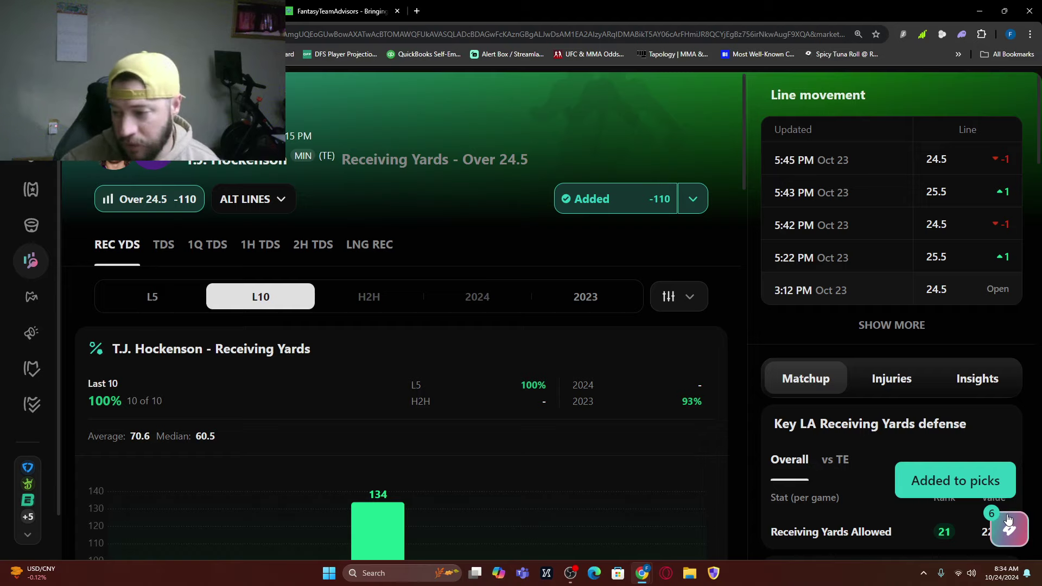
- Review the six saved Vikings @ Rams picks in My Picks and add them to the DraftKings betslip
left_click(1009, 530)
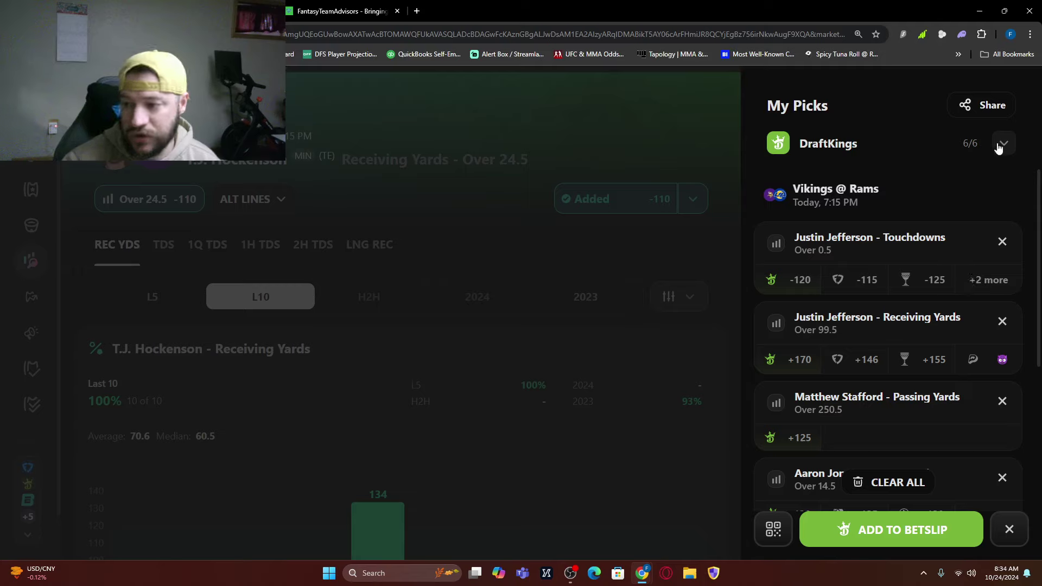
scroll(910, 194, "down", 4)
scroll(941, 405, "up", 4)
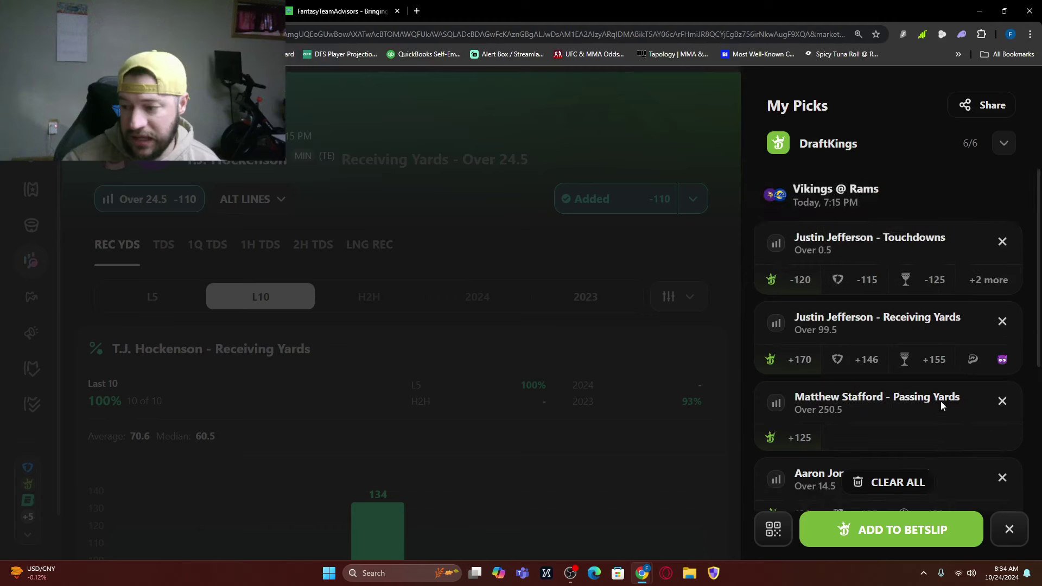
left_click(921, 530)
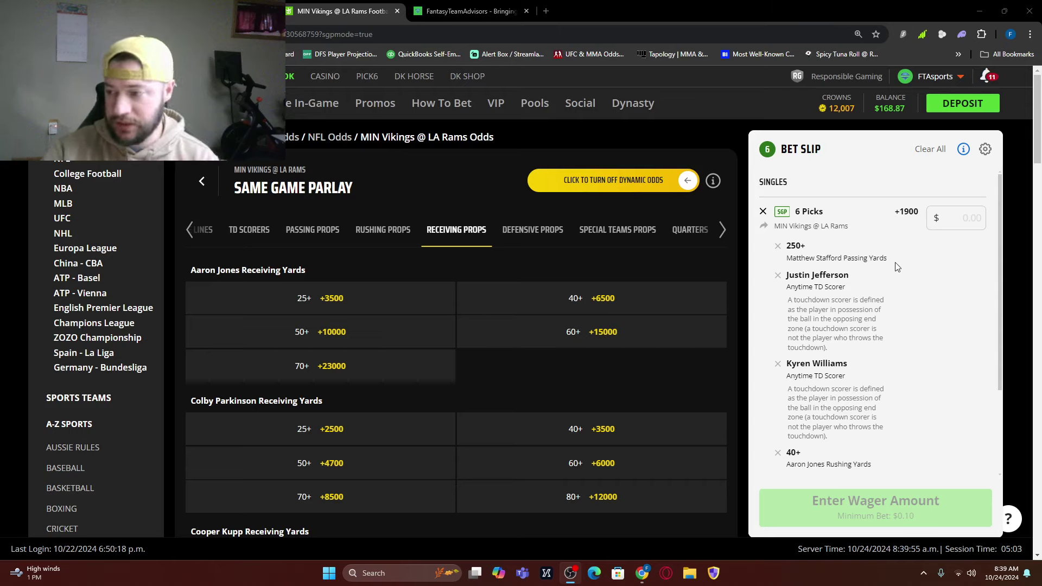
- Apply the 33% TNF SGP Boost from the available bonuses, lifting the parlay from +1900 to +2527
scroll(889, 266, "down", 5)
scroll(852, 255, "up", 4)
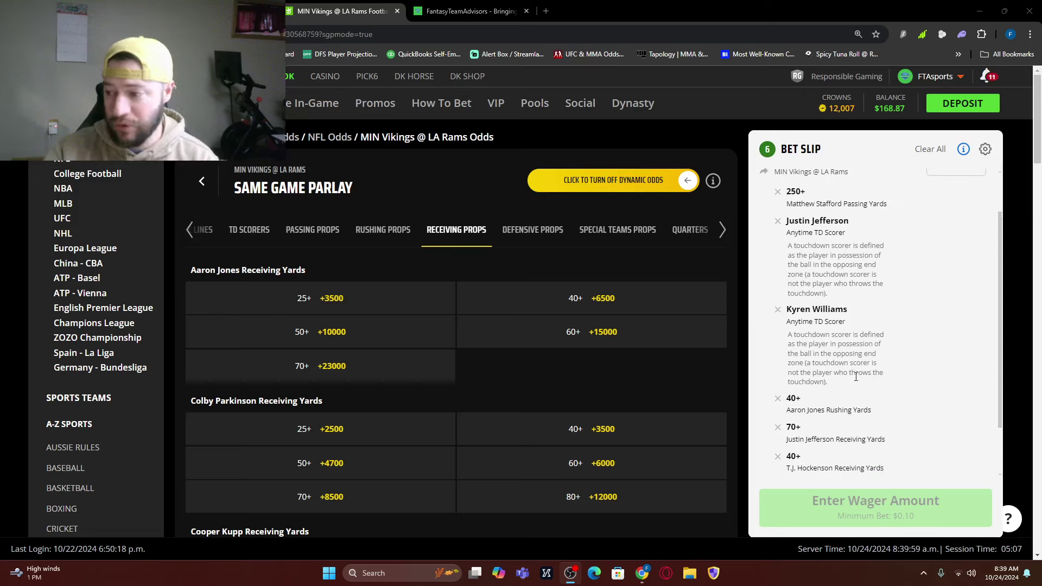
scroll(840, 320, "down", 1)
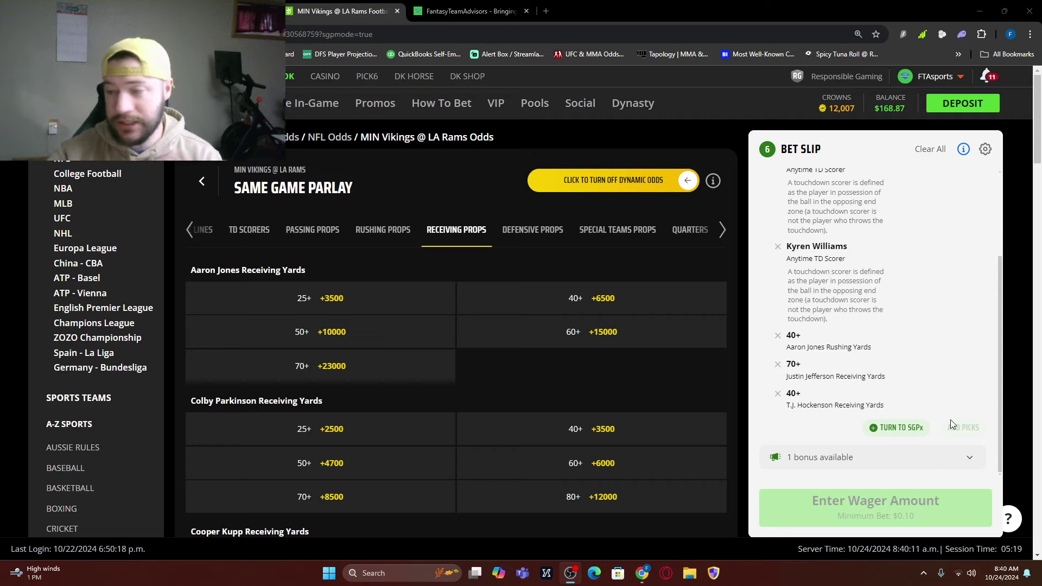
left_click(971, 457)
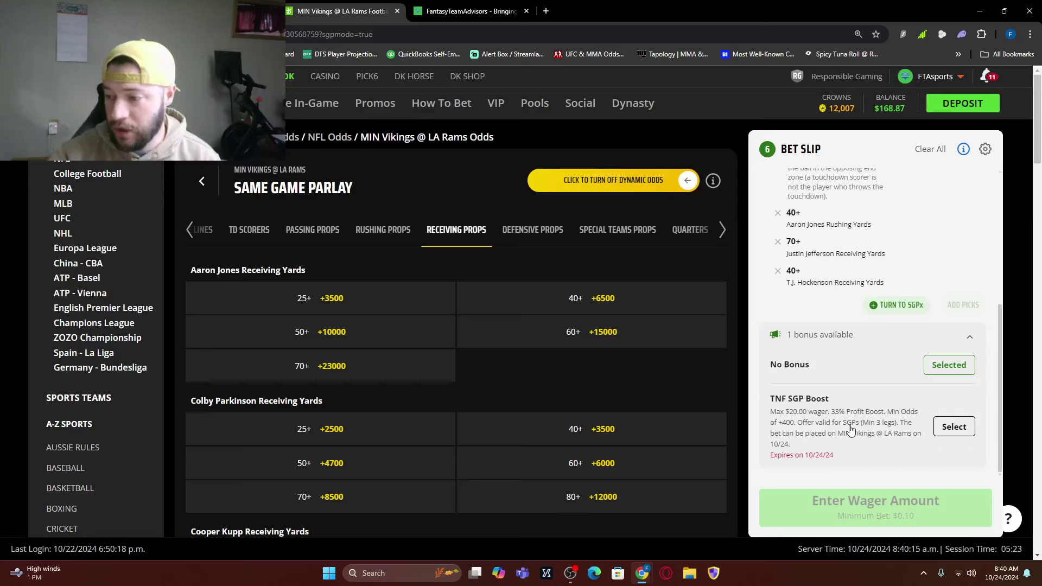
scroll(907, 377, "up", 10)
scroll(917, 390, "down", 10)
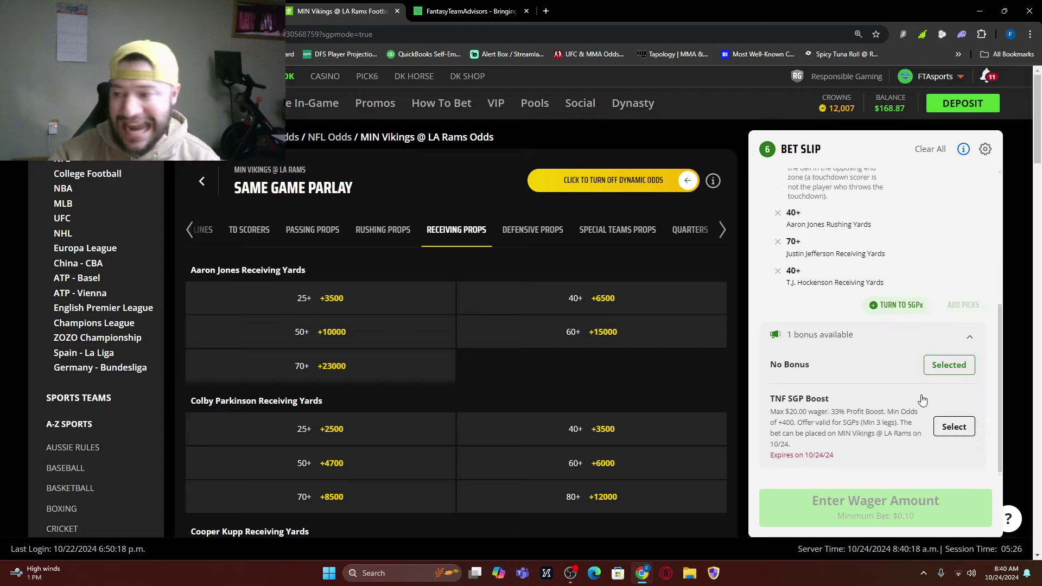
left_click(953, 426)
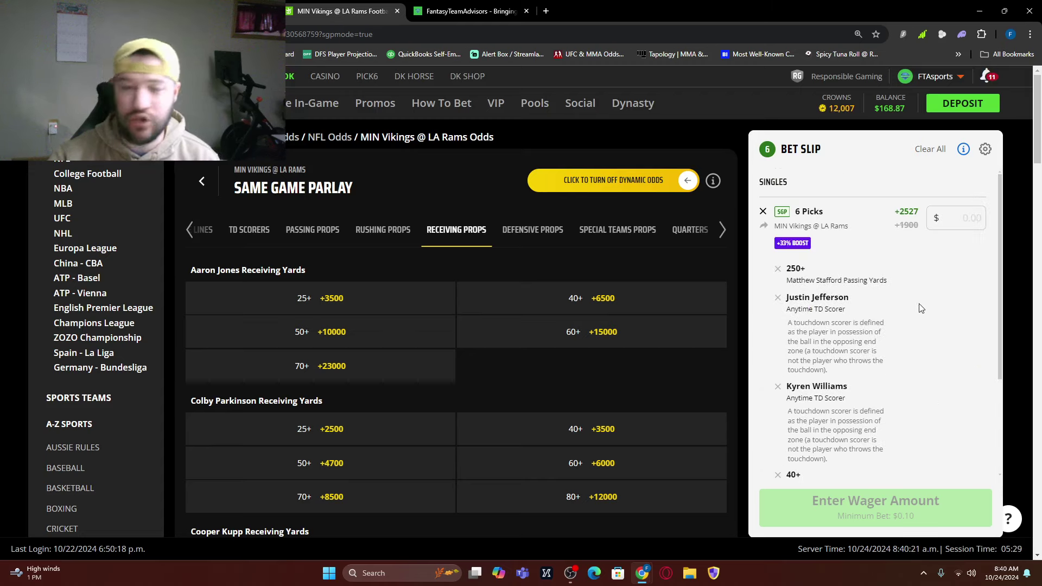
- Wager $10.00 on the boosted parlay and place the bet for a $262.70 potential payout
left_click(973, 218)
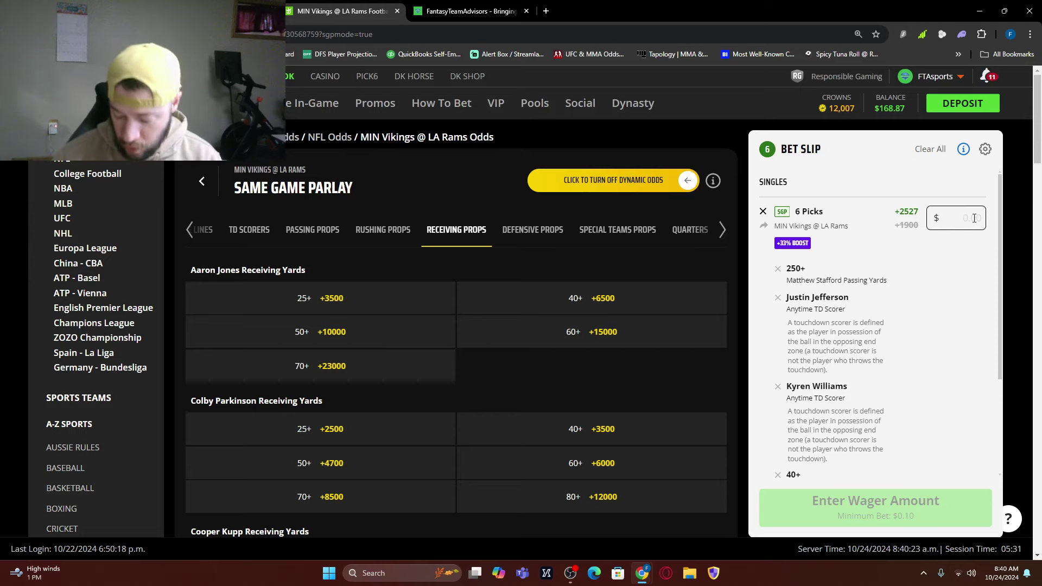
type("20")
key("BackSpace")
key("BackSpace")
type("10")
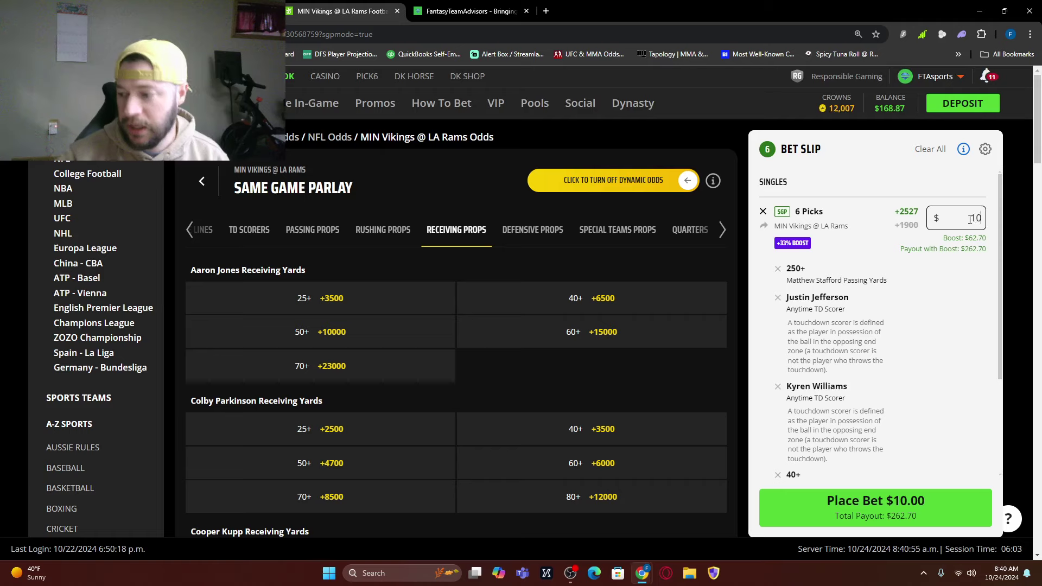
left_click(864, 510)
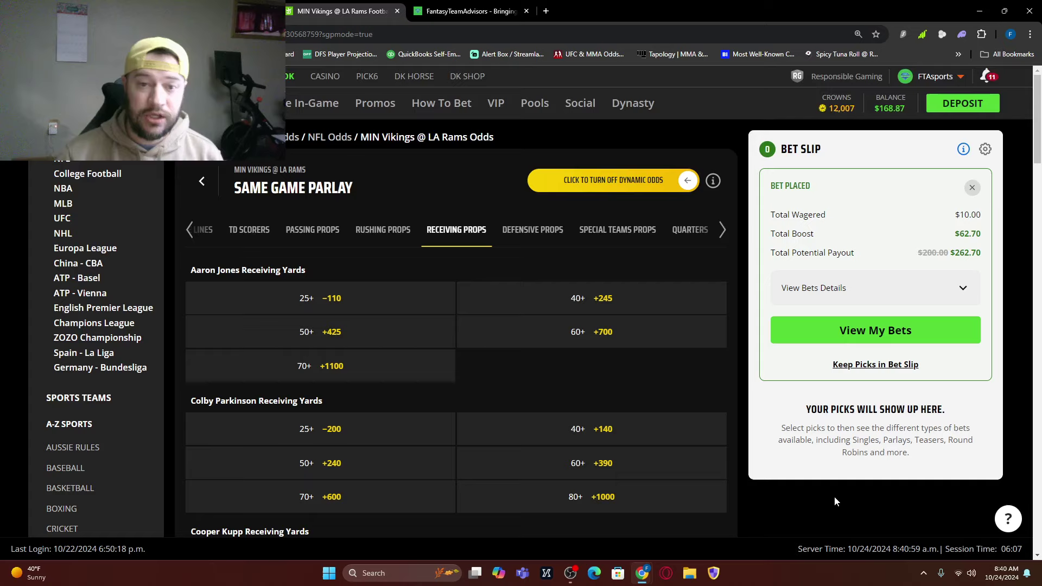